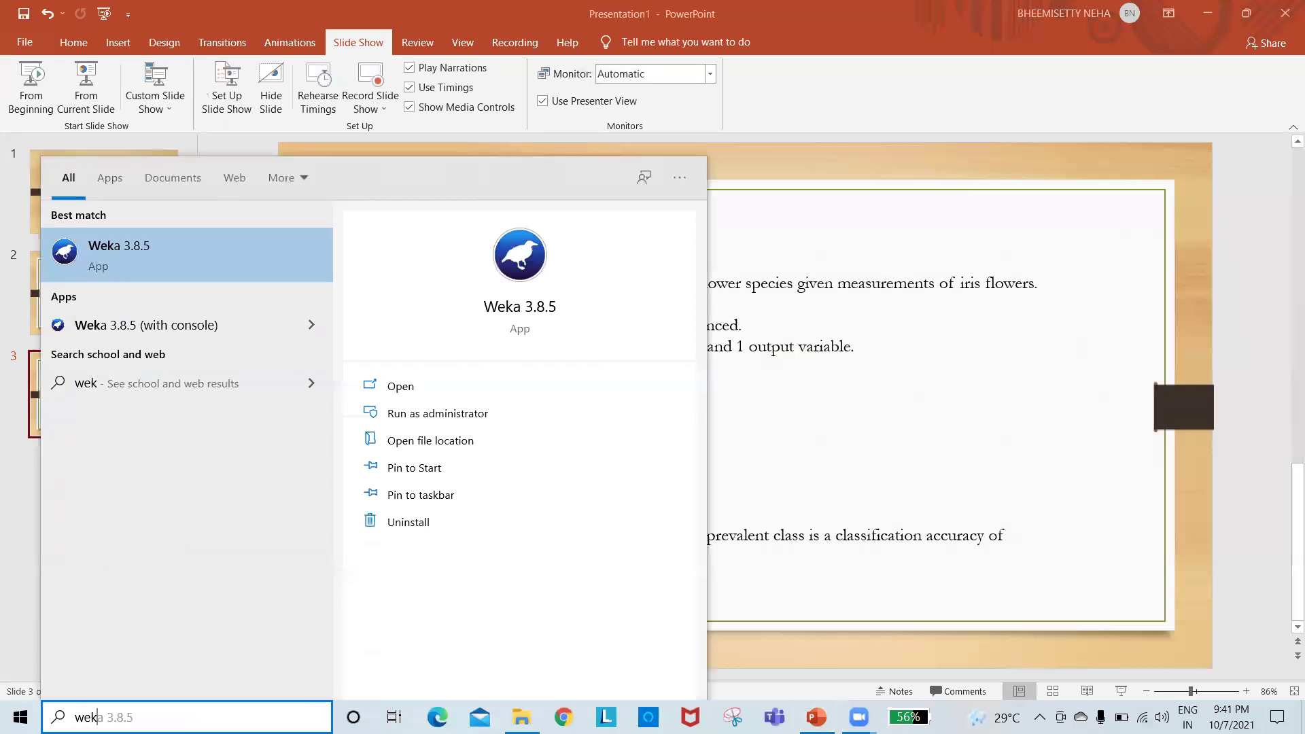
# - Launch Weka 3.8.5 and open its Explorer application
pyautogui.click(127, 274)
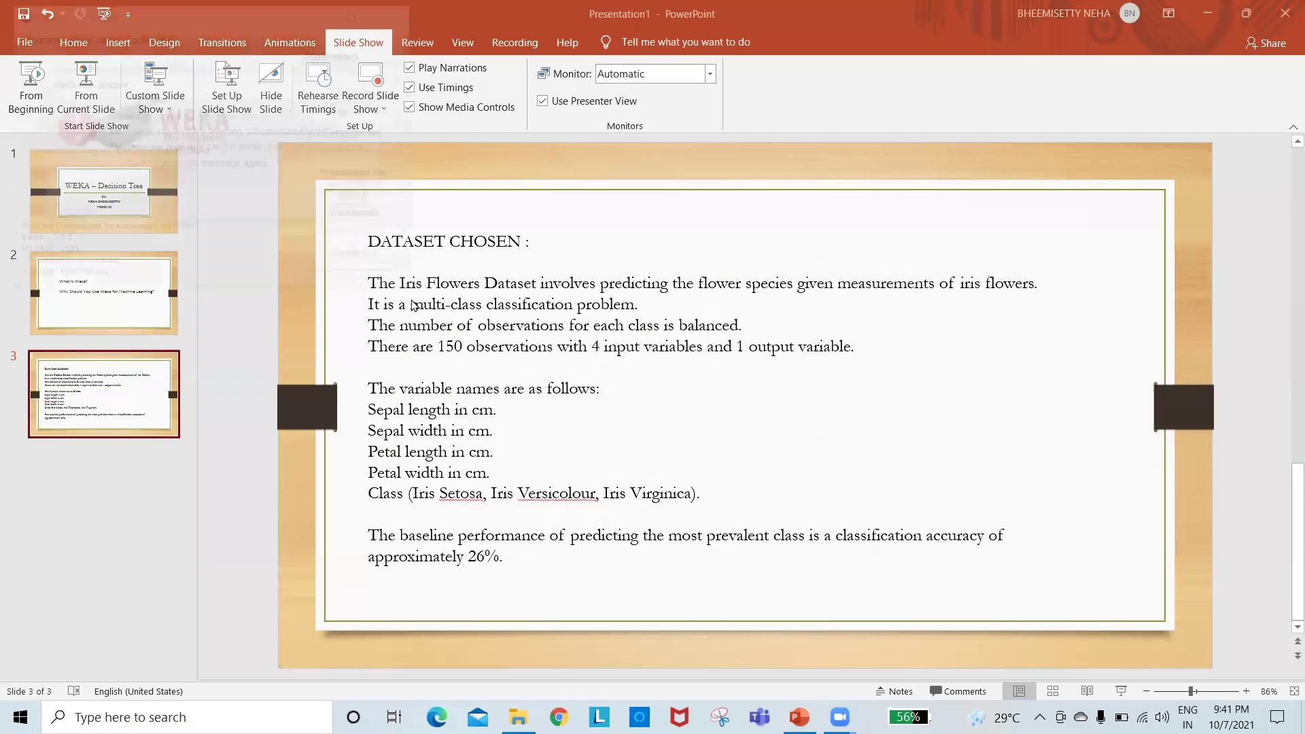
pyautogui.click(352, 198)
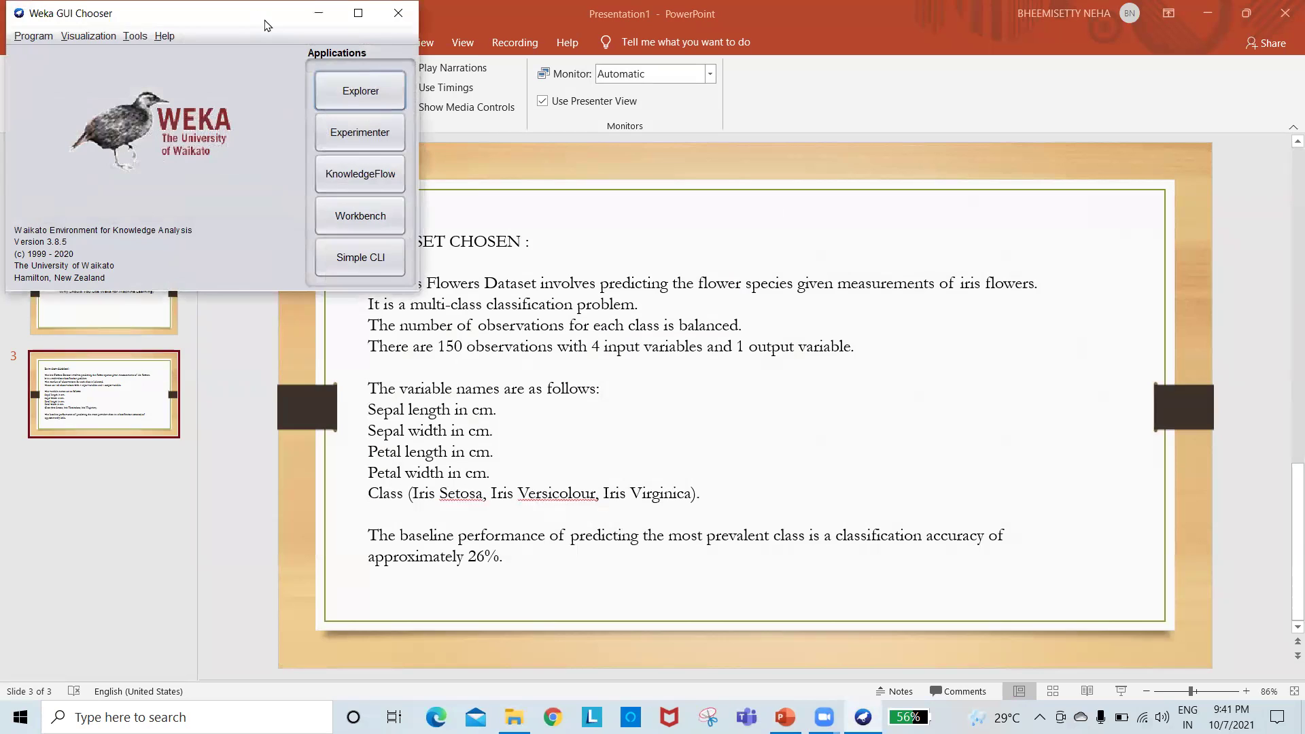
pyautogui.moveTo(258, 16); pyautogui.dragTo(316, 83)
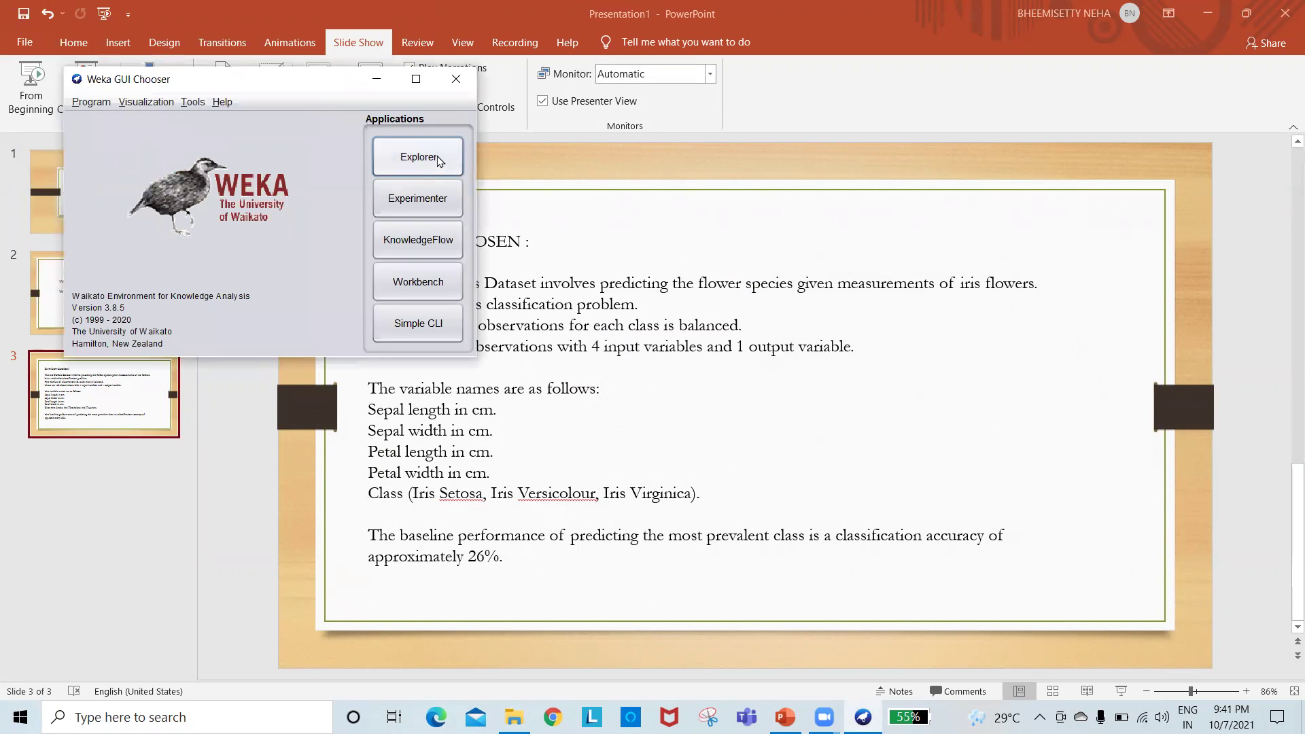
pyautogui.click(410, 161)
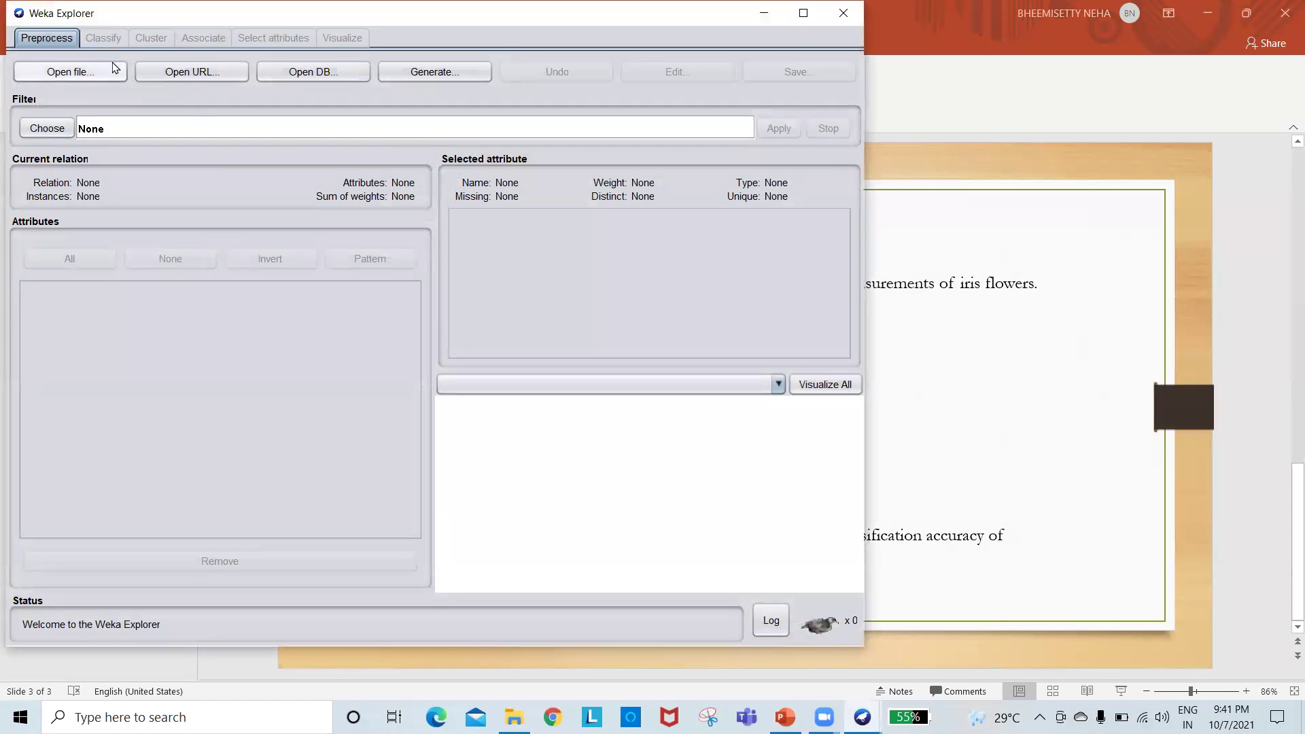
# - Load the CSV data file Iris.csv from the Downloads folder into the Explorer
pyautogui.click(75, 72)
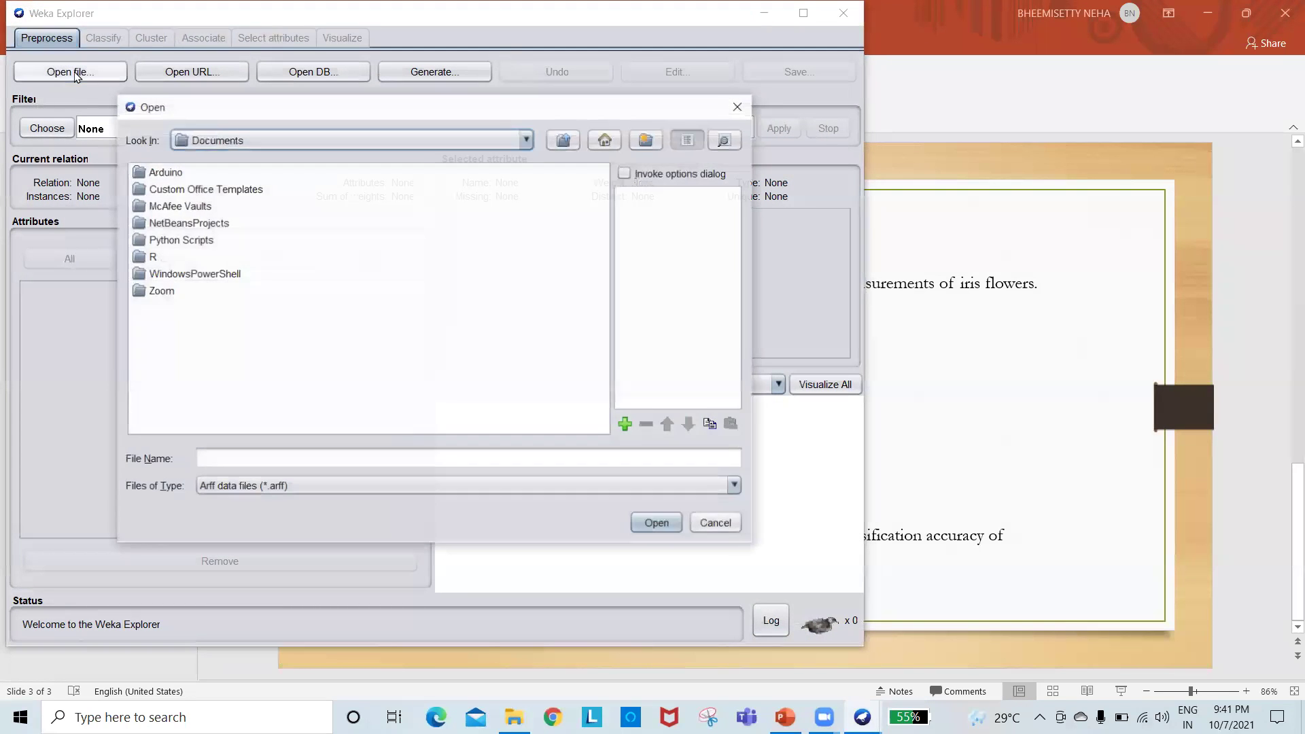
pyautogui.click(275, 139)
pyautogui.scroll(5, 272, 178)
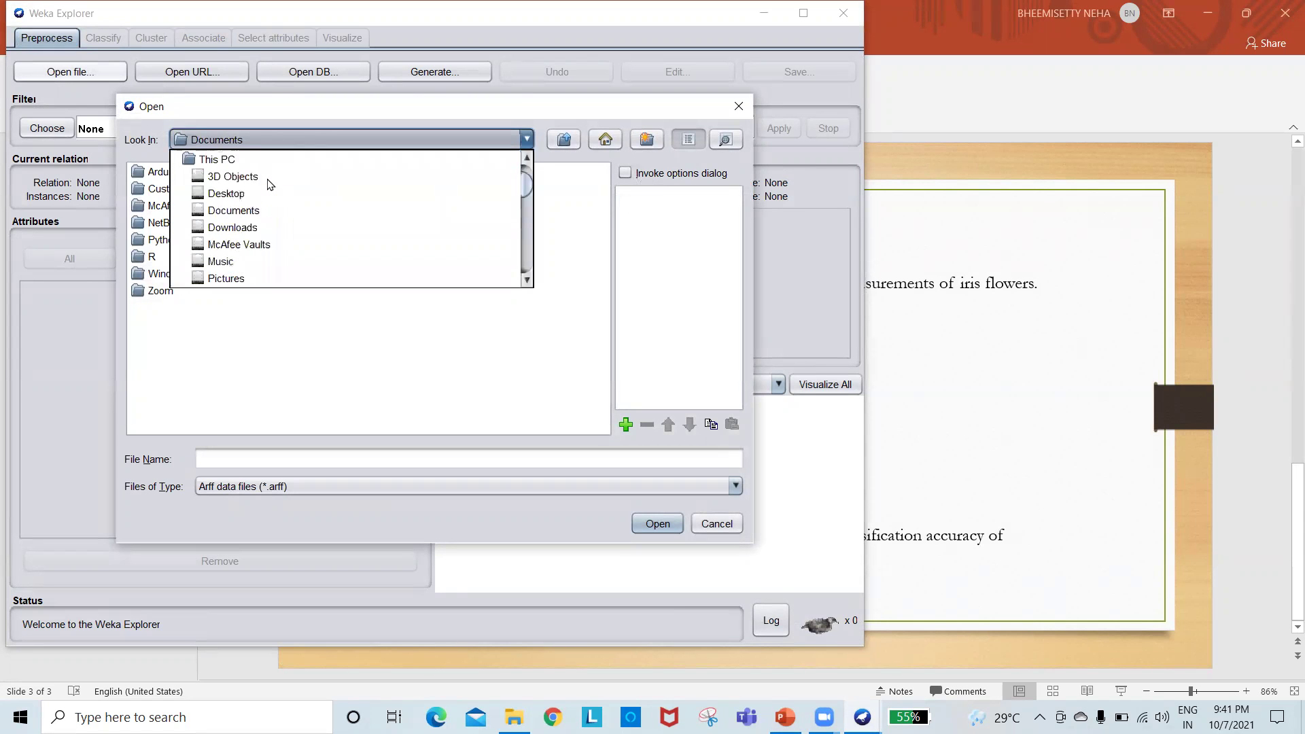
pyautogui.click(249, 262)
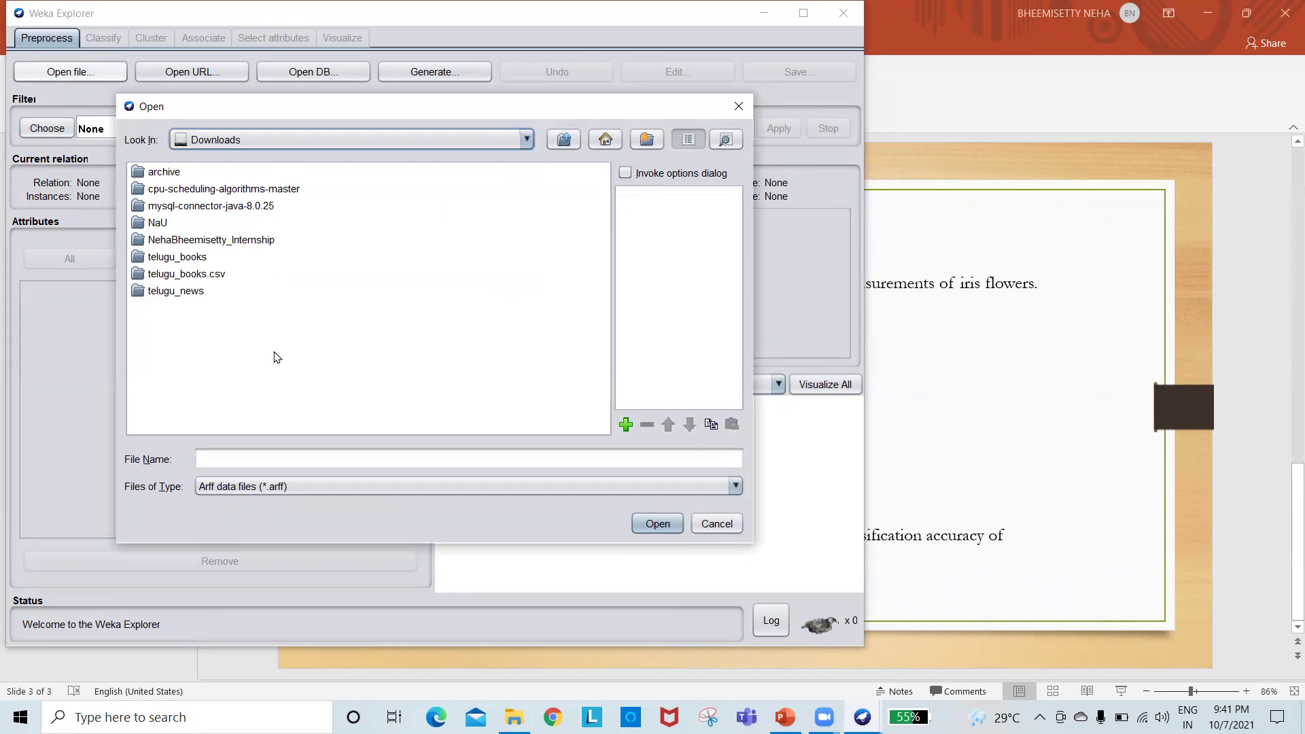
pyautogui.click(431, 490)
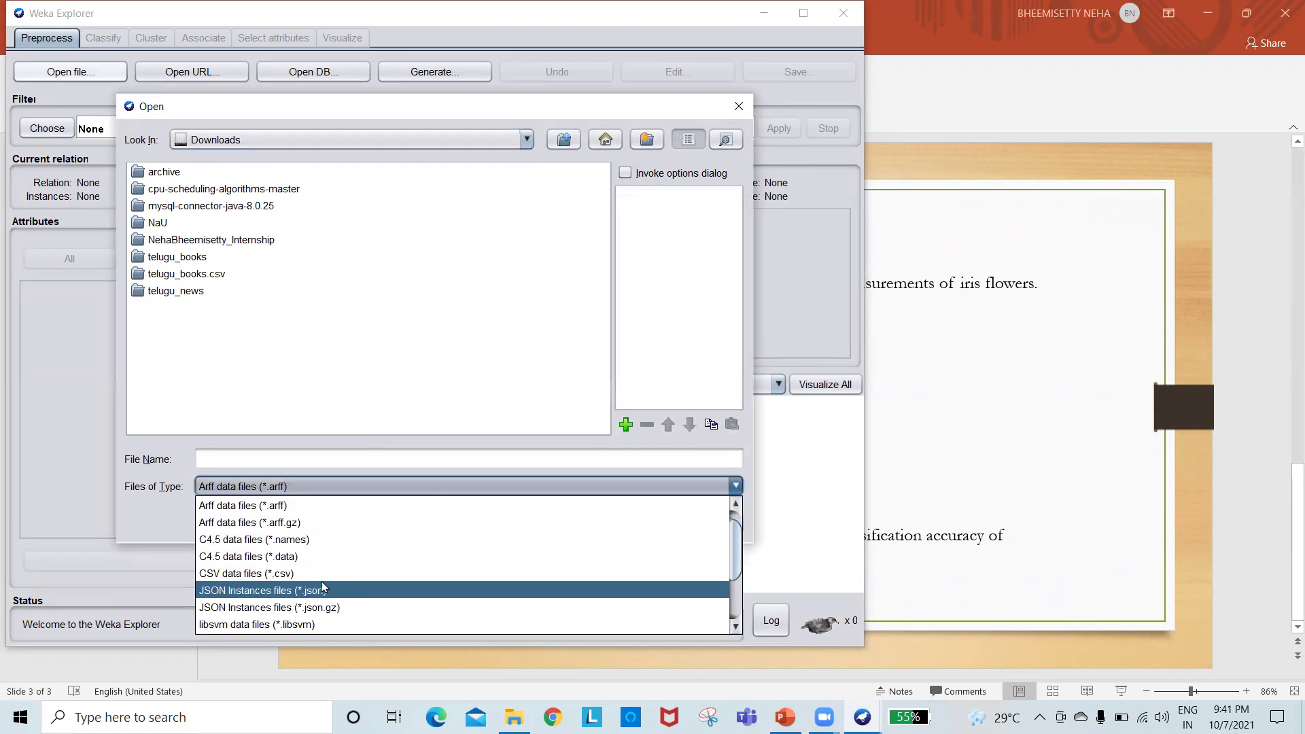
pyautogui.click(322, 579)
pyautogui.click(167, 412)
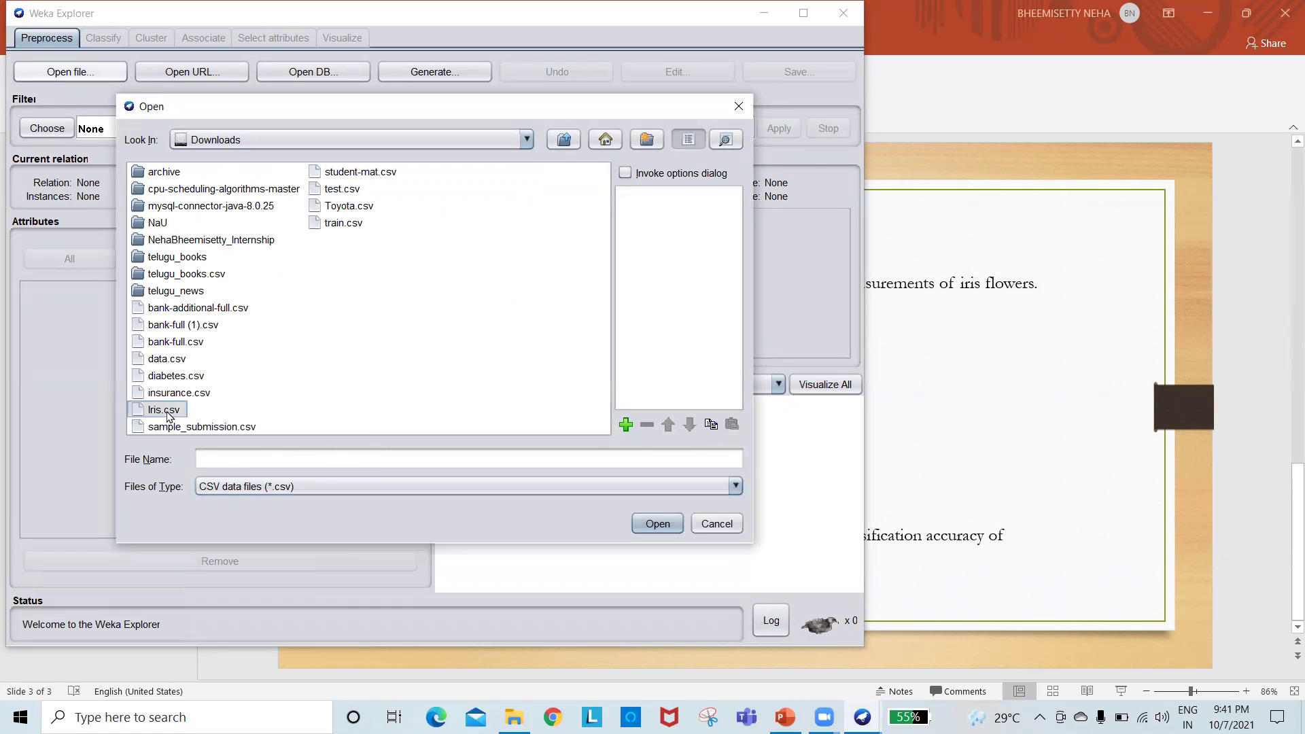
pyautogui.click(658, 525)
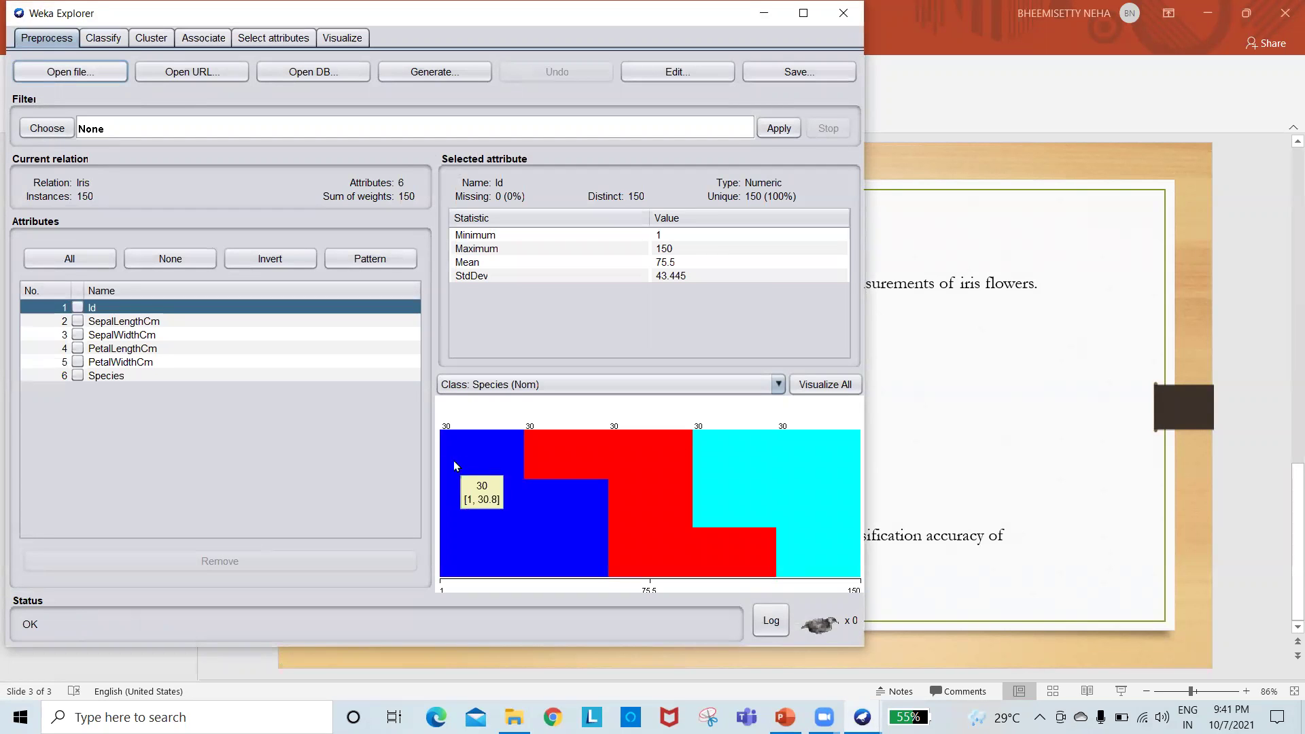
# - Maximize the Explorer and examine the class distribution histograms of all Iris attributes, closing the overview when done
pyautogui.moveTo(598, 451)
pyautogui.moveTo(632, 435)
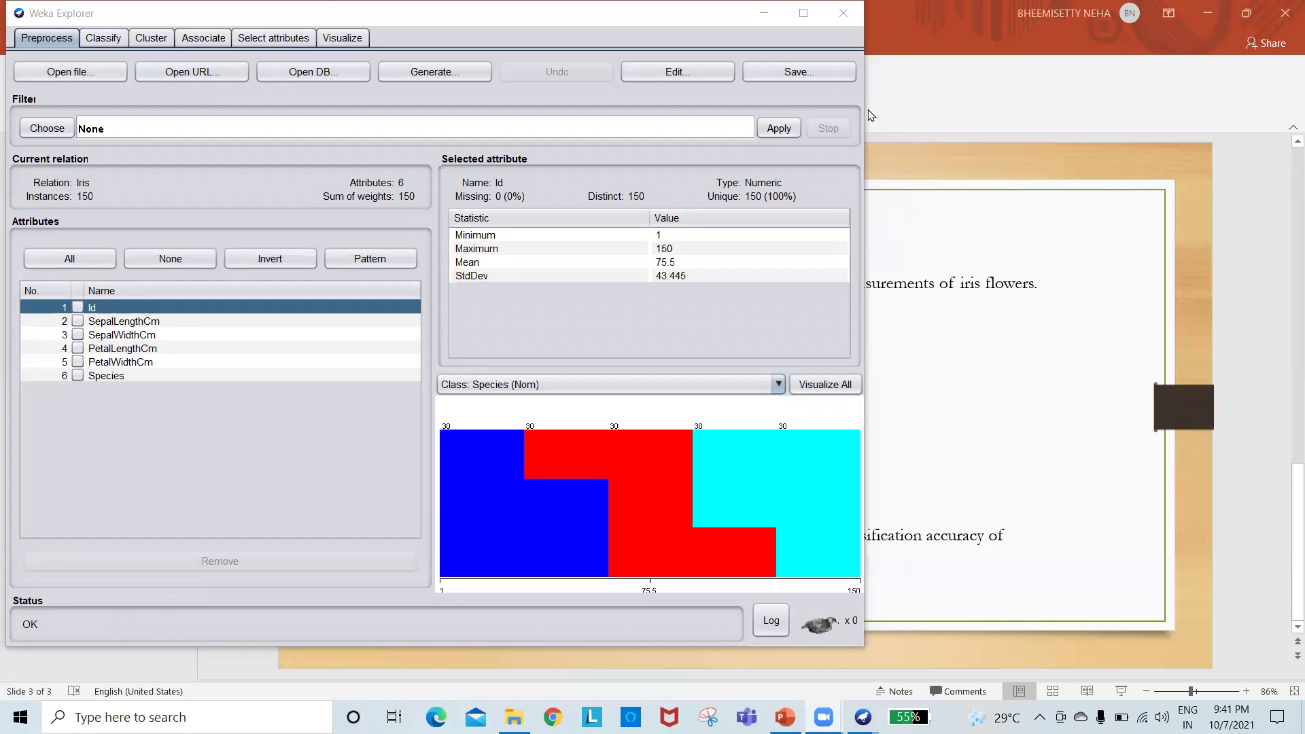
pyautogui.press('super+Up')
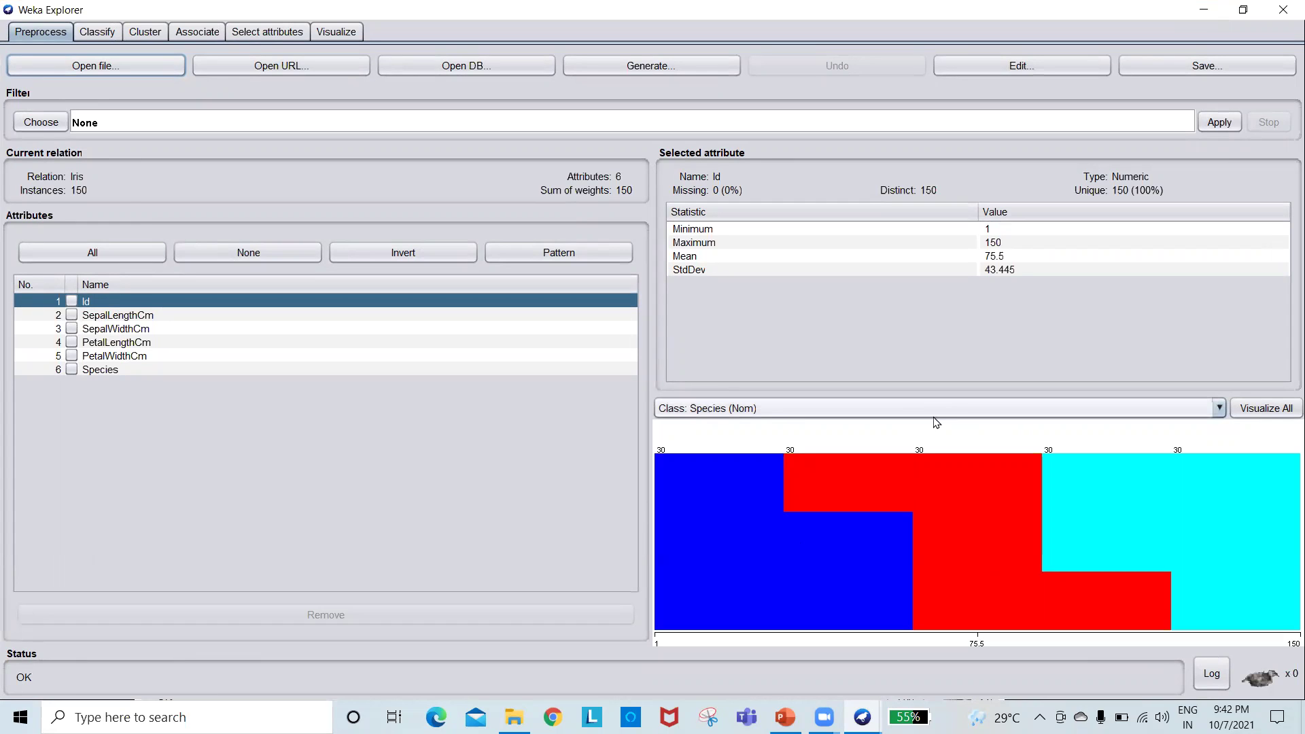
pyautogui.click(1277, 409)
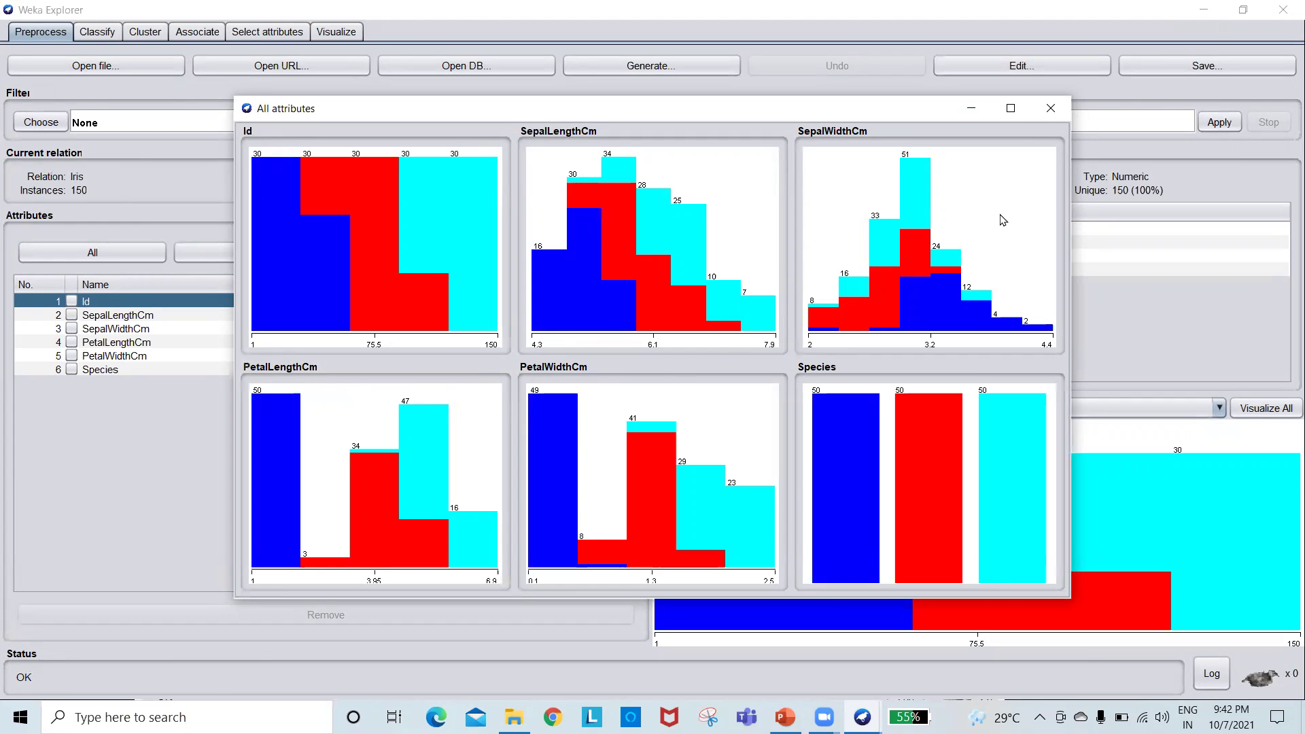
pyautogui.click(1052, 110)
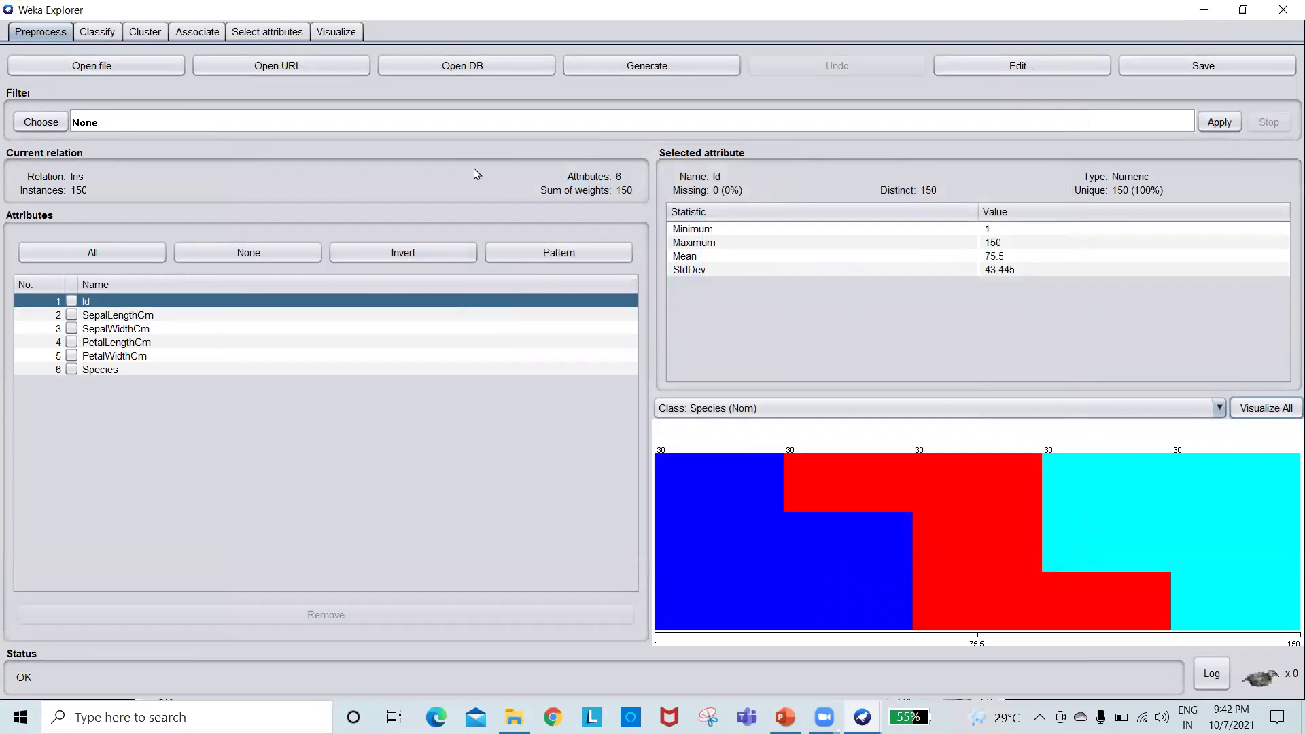
# - Choose REPTree from the tree classifiers as the classification algorithm
pyautogui.click(98, 33)
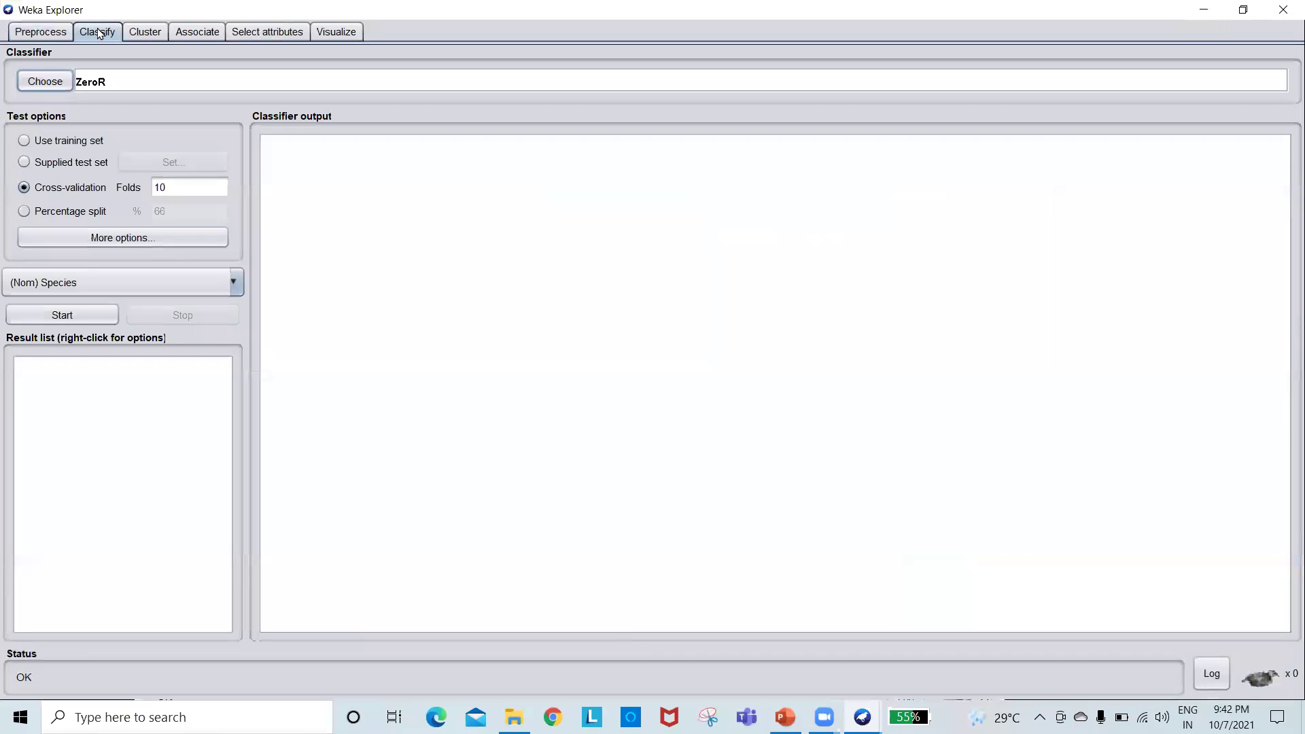
pyautogui.click(48, 82)
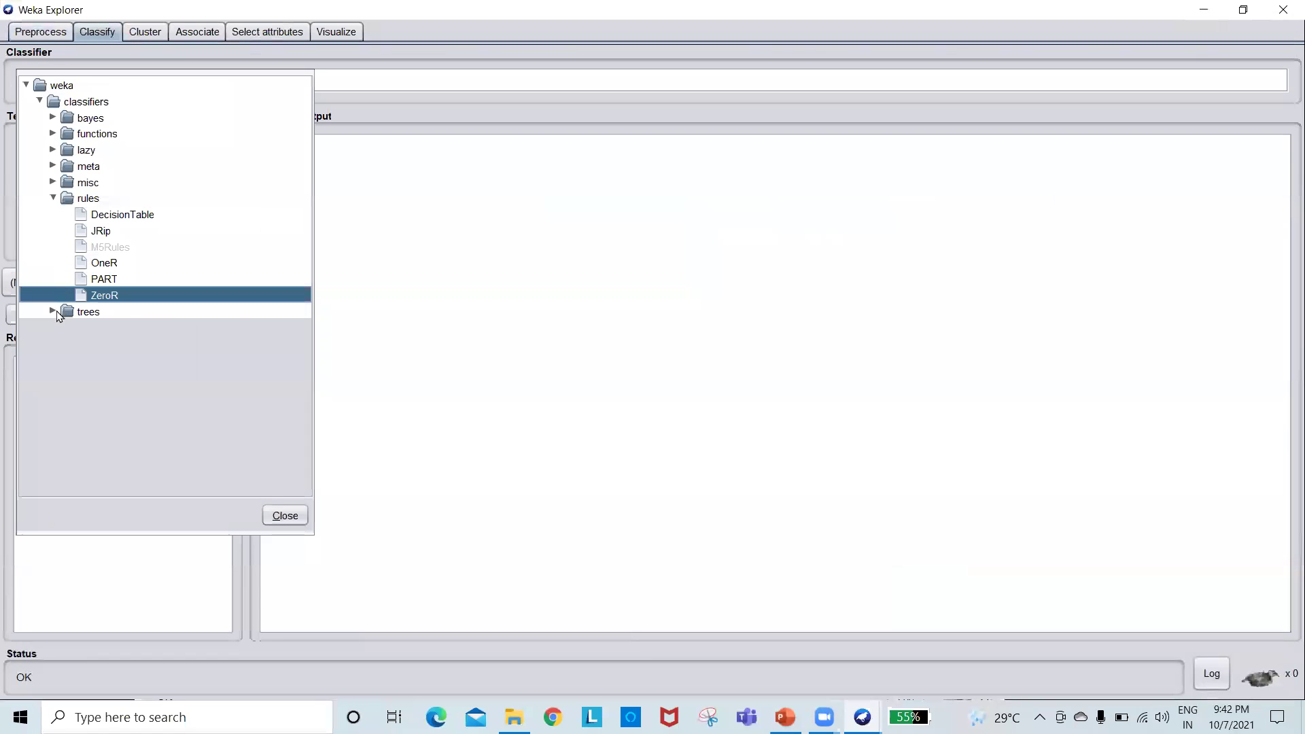
pyautogui.click(52, 313)
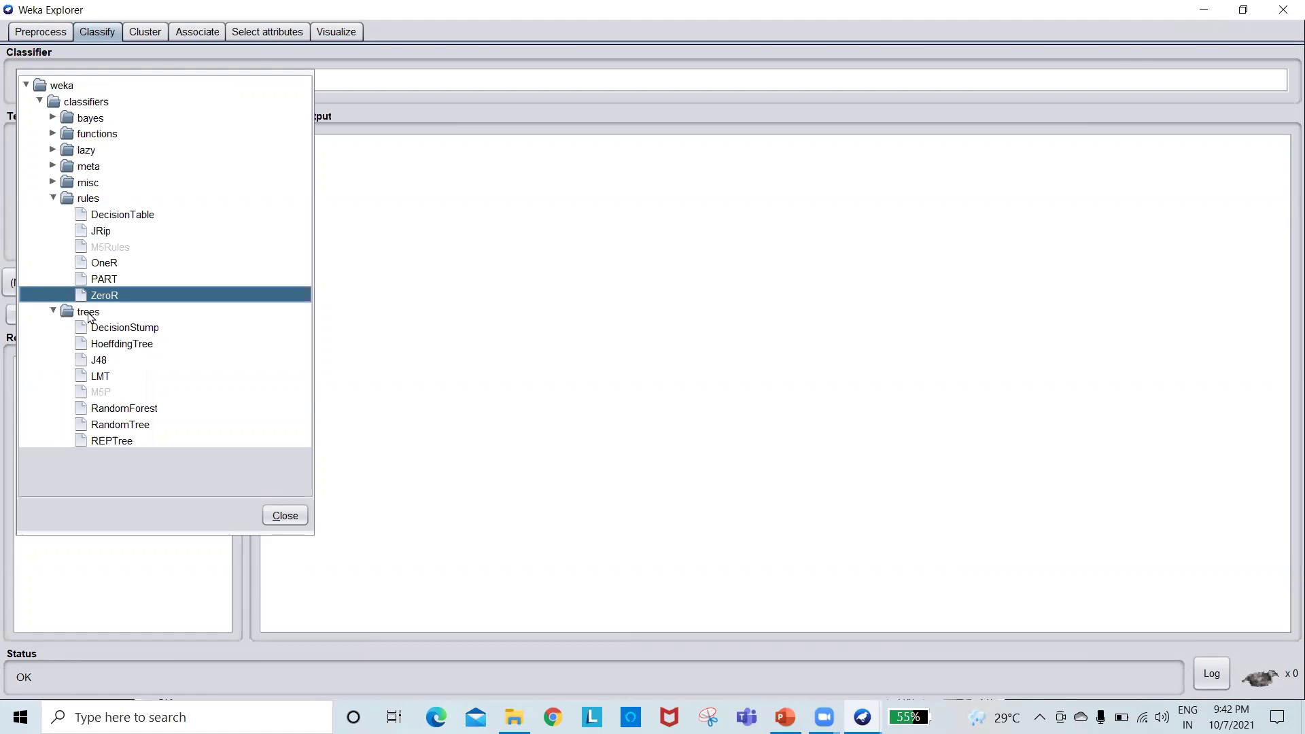
pyautogui.click(112, 441)
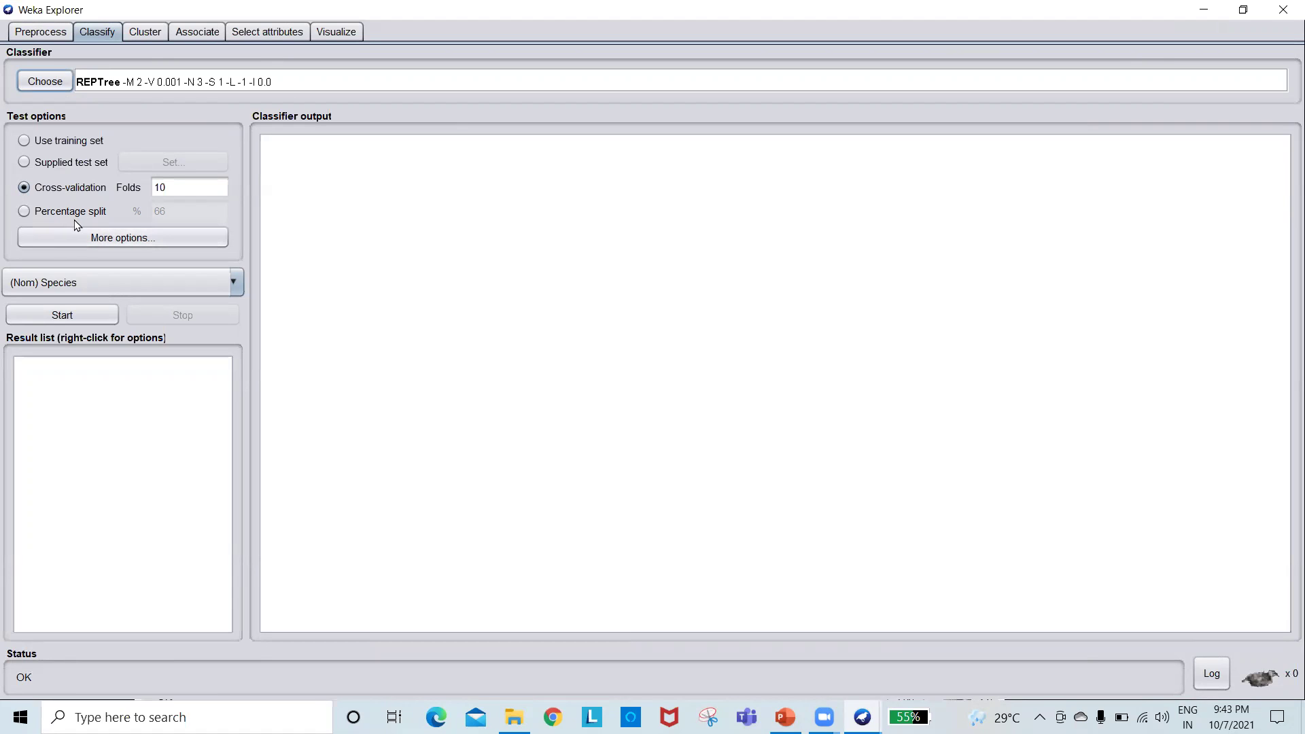
# - Run REPTree with Species as the class attribute and 10-fold cross-validation, and highlight the percentage of correctly classified instances
pyautogui.click(116, 280)
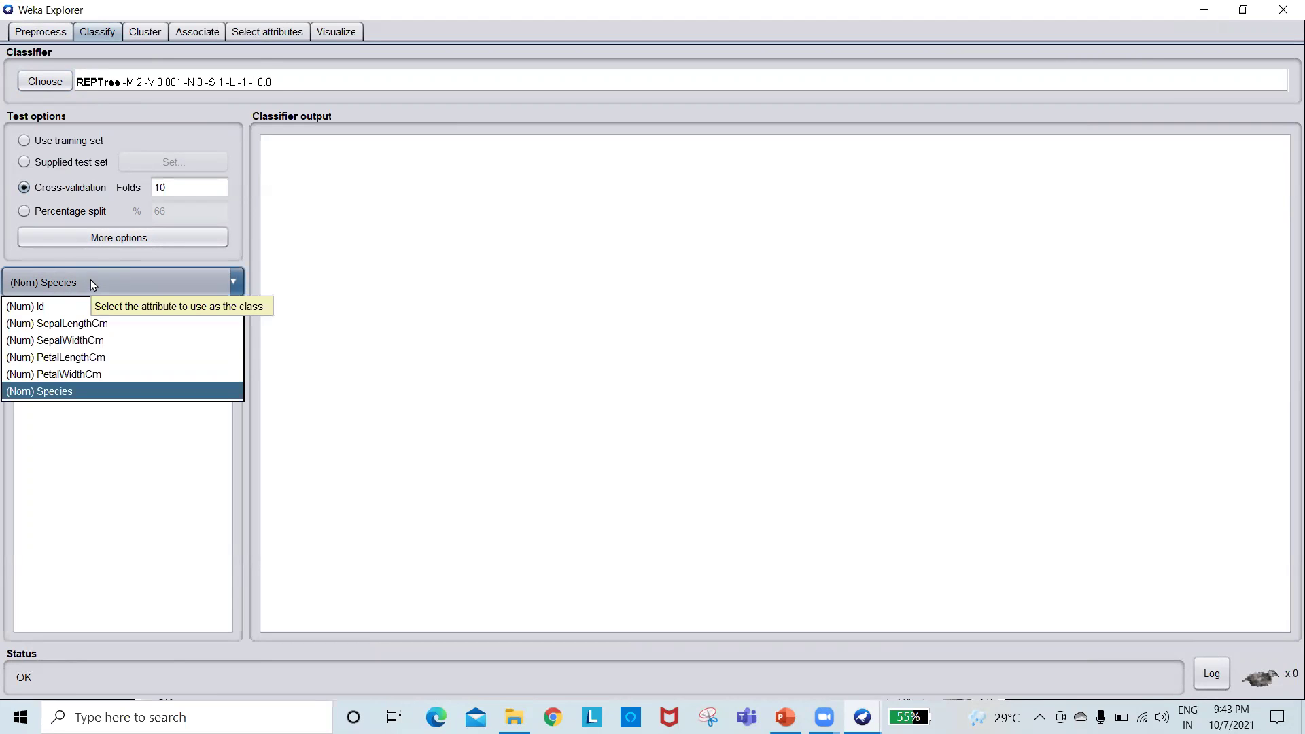
pyautogui.click(108, 283)
pyautogui.click(108, 284)
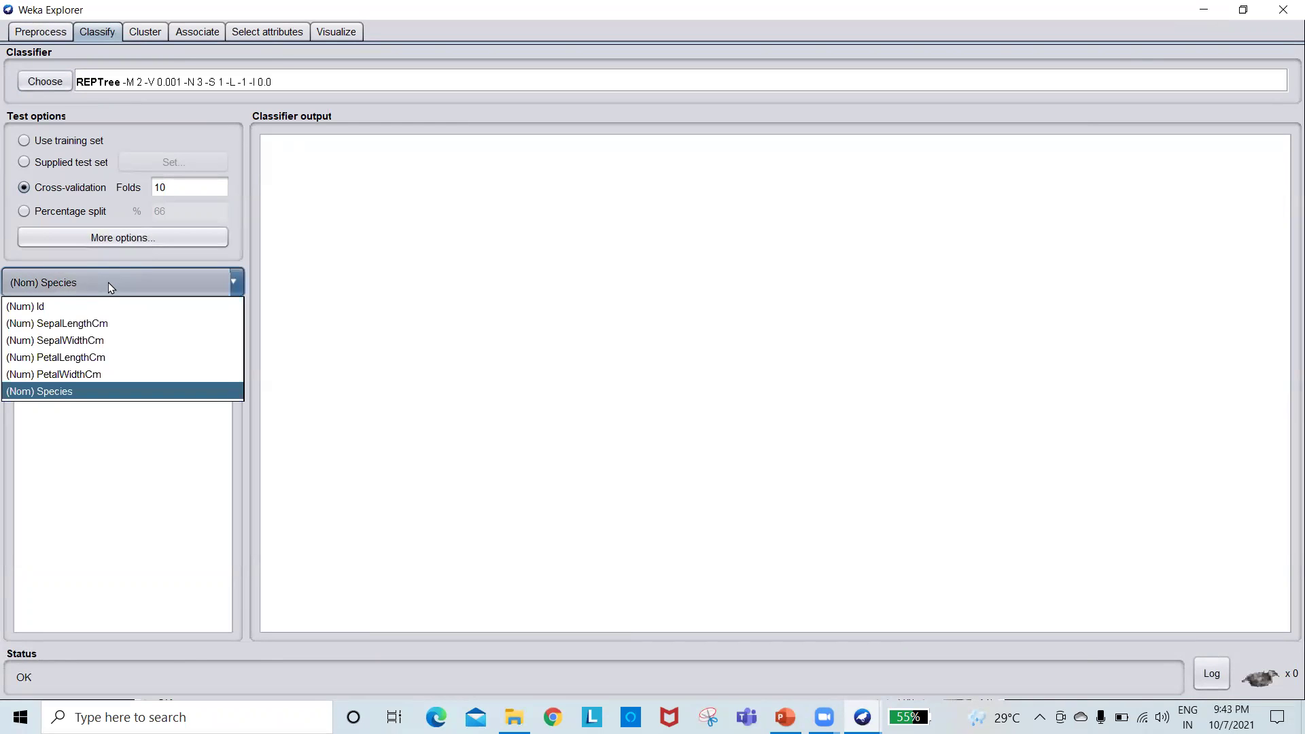
pyautogui.click(85, 396)
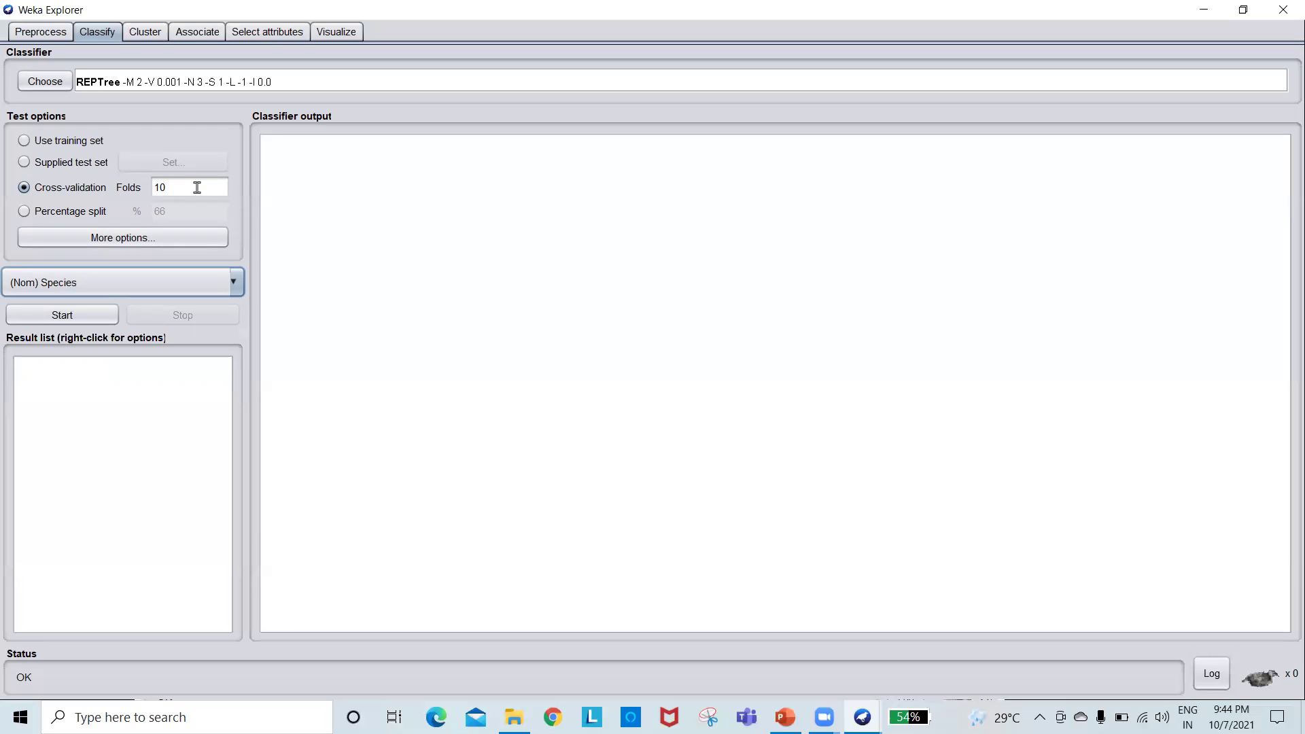
pyautogui.click(175, 182)
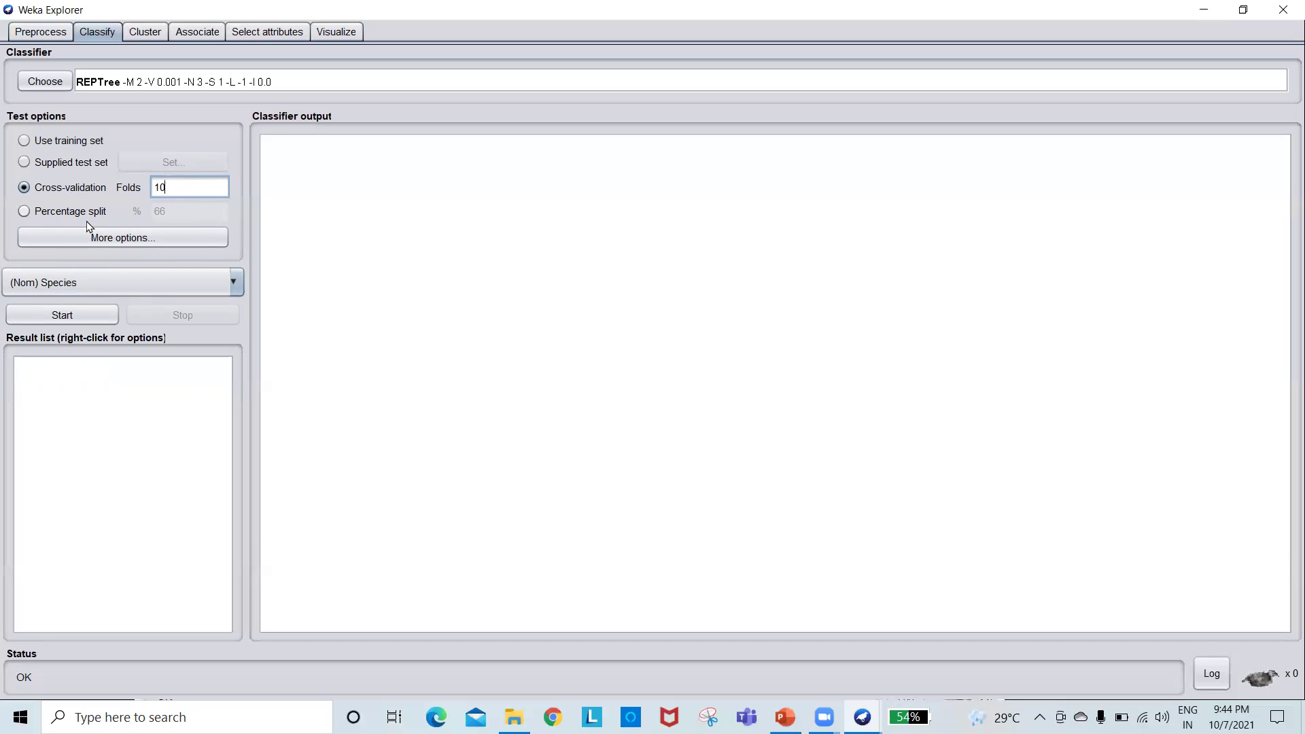
pyautogui.click(75, 314)
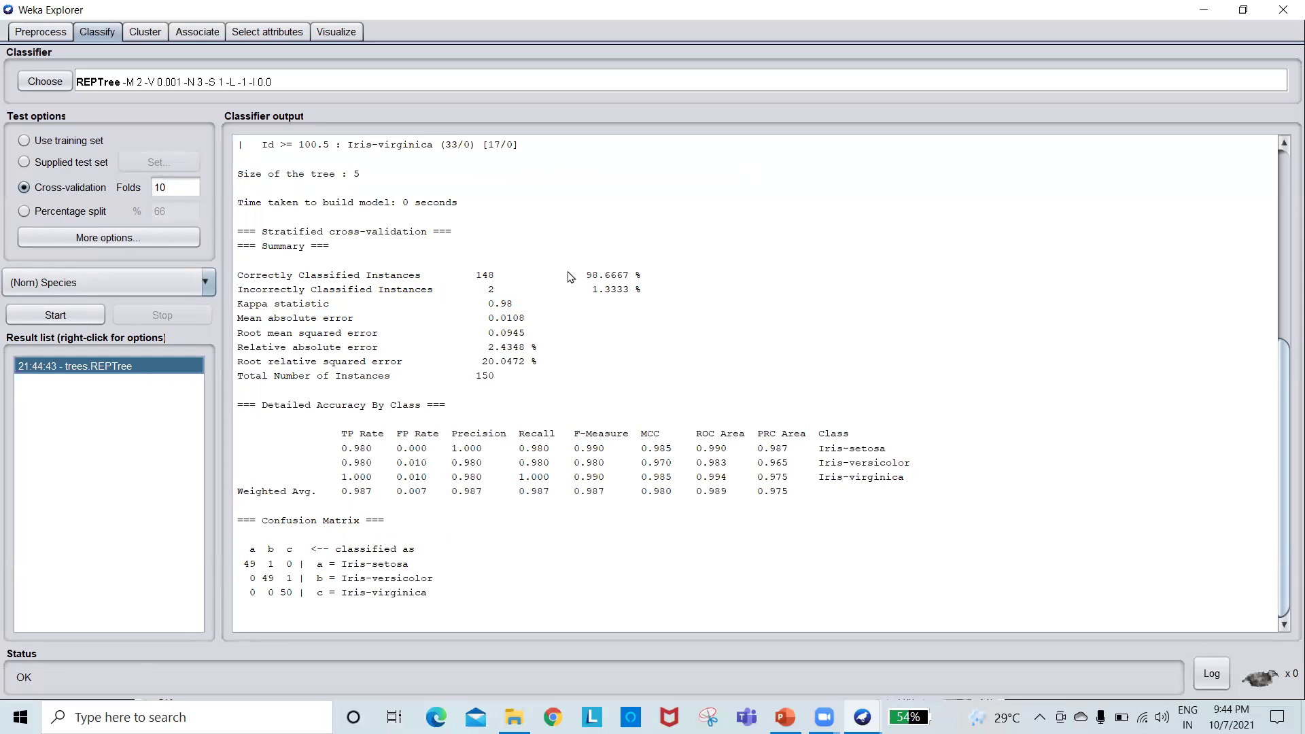
pyautogui.moveTo(564, 274); pyautogui.dragTo(647, 278)
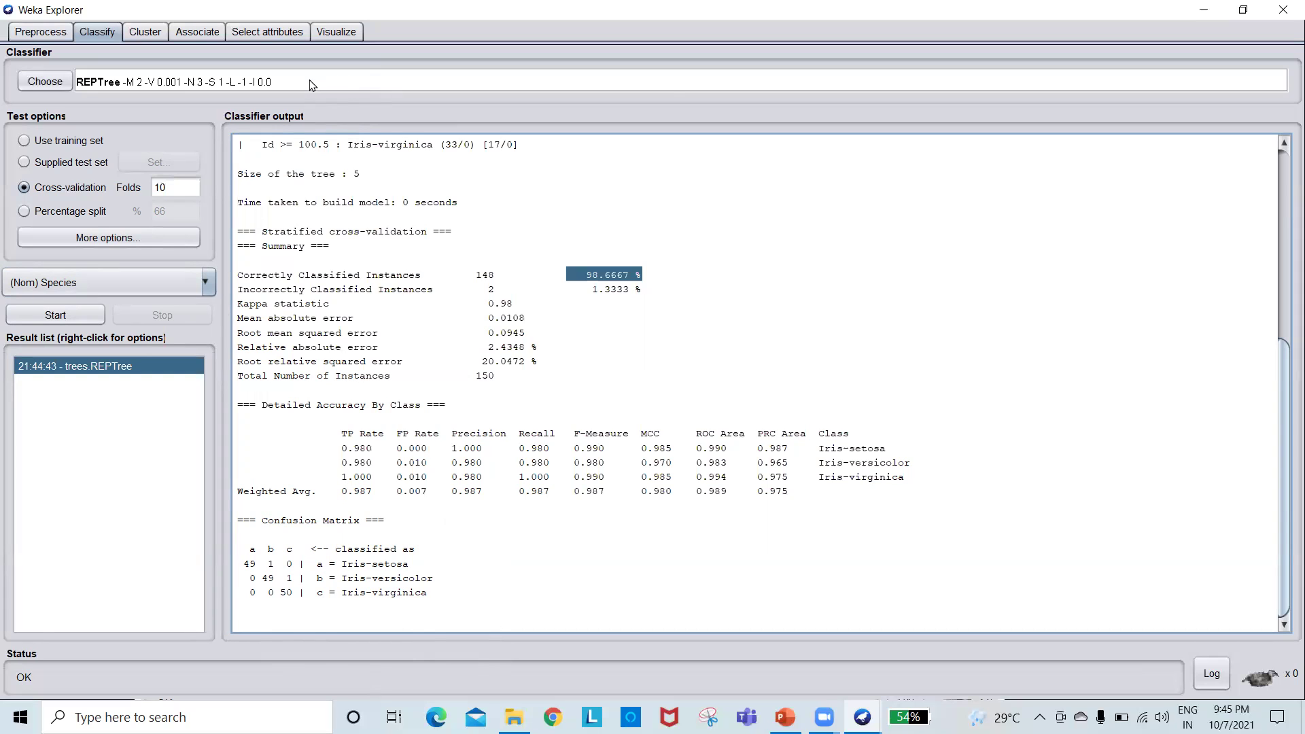
# - Review the REPTree parameters such as maxDepth, minNum, numFolds and seed, and close them without changes
pyautogui.click(135, 85)
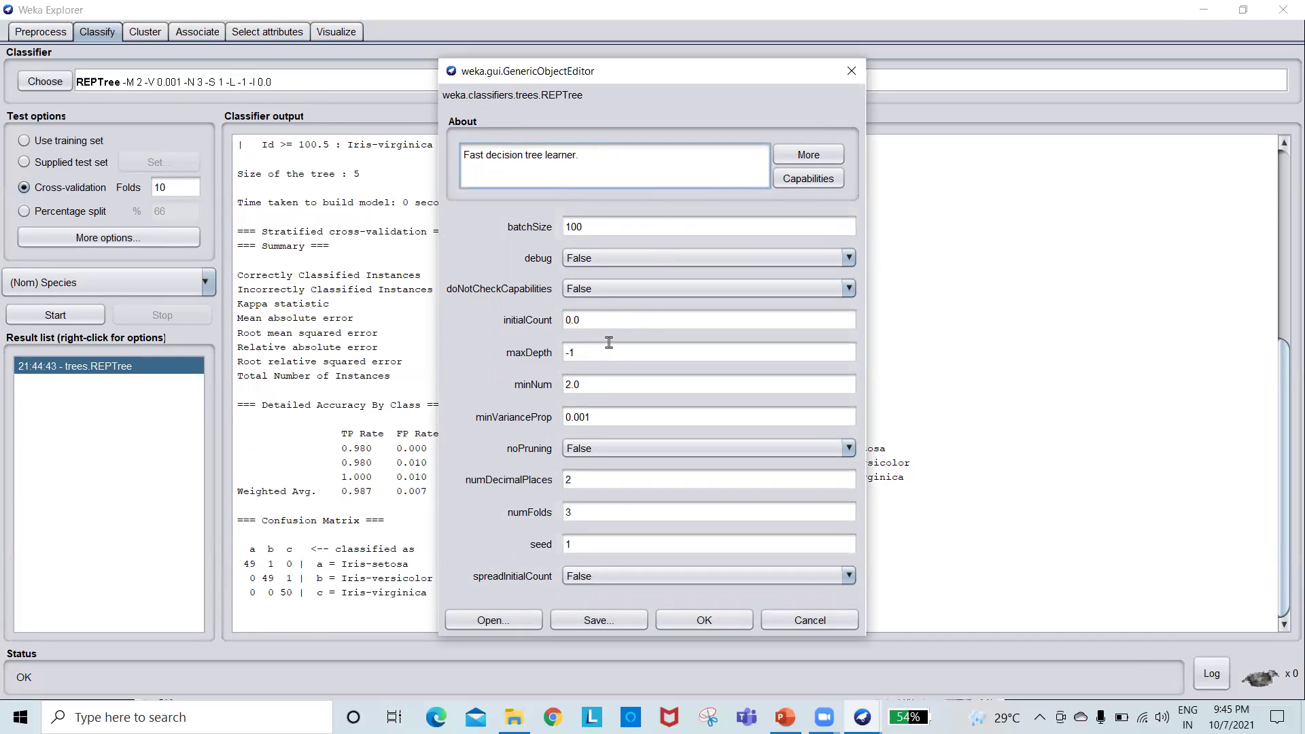
pyautogui.moveTo(609, 342)
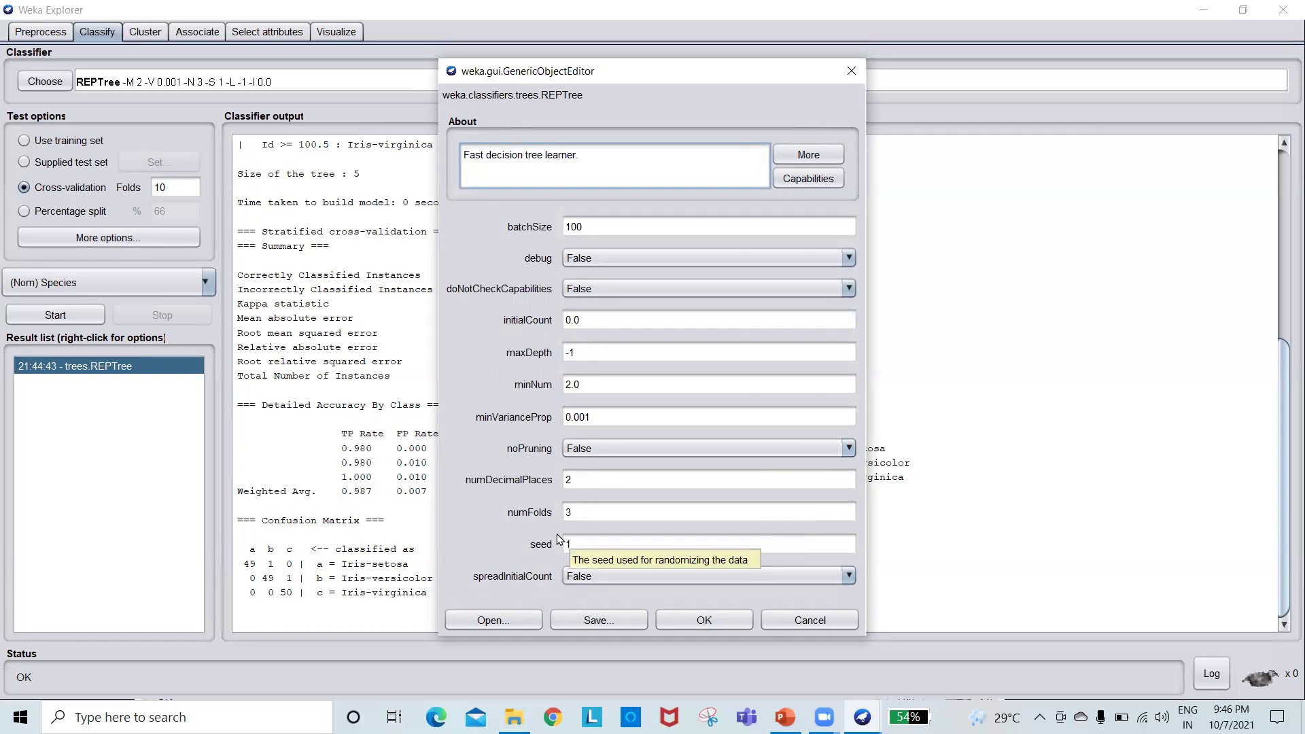
pyautogui.click(575, 518)
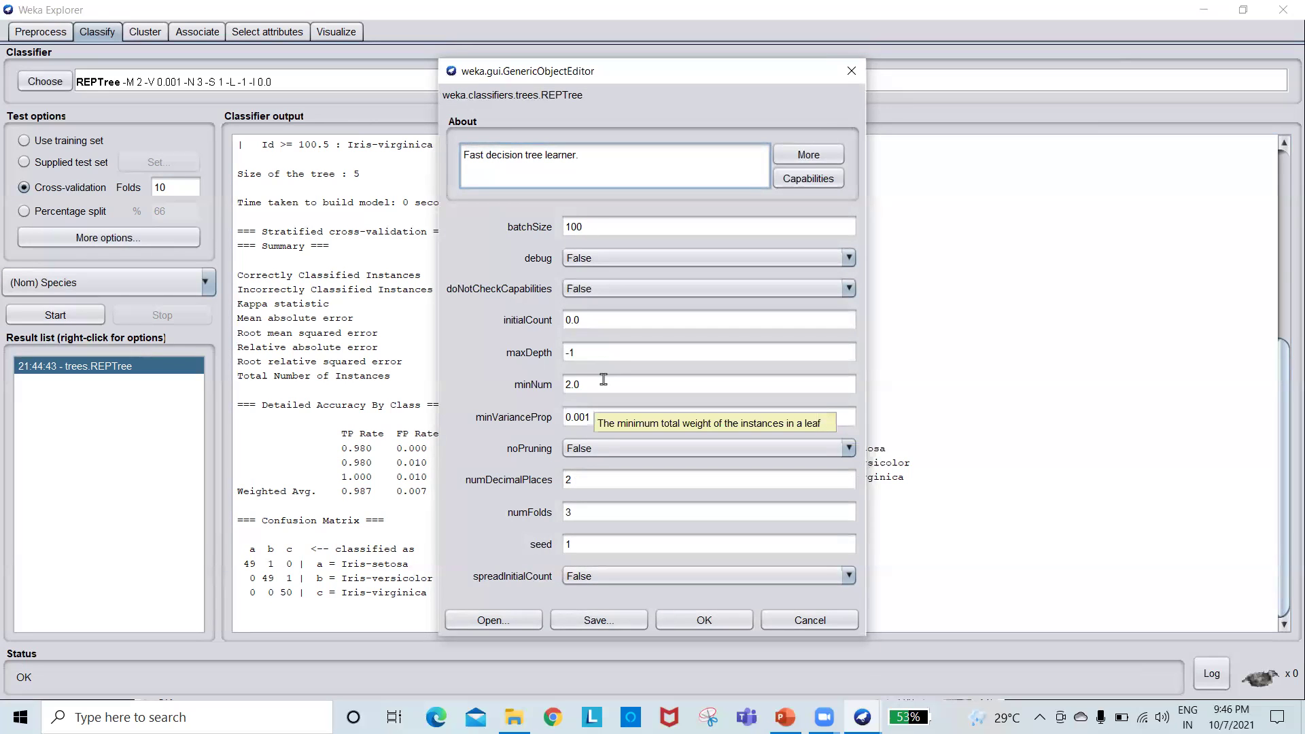
pyautogui.click(852, 68)
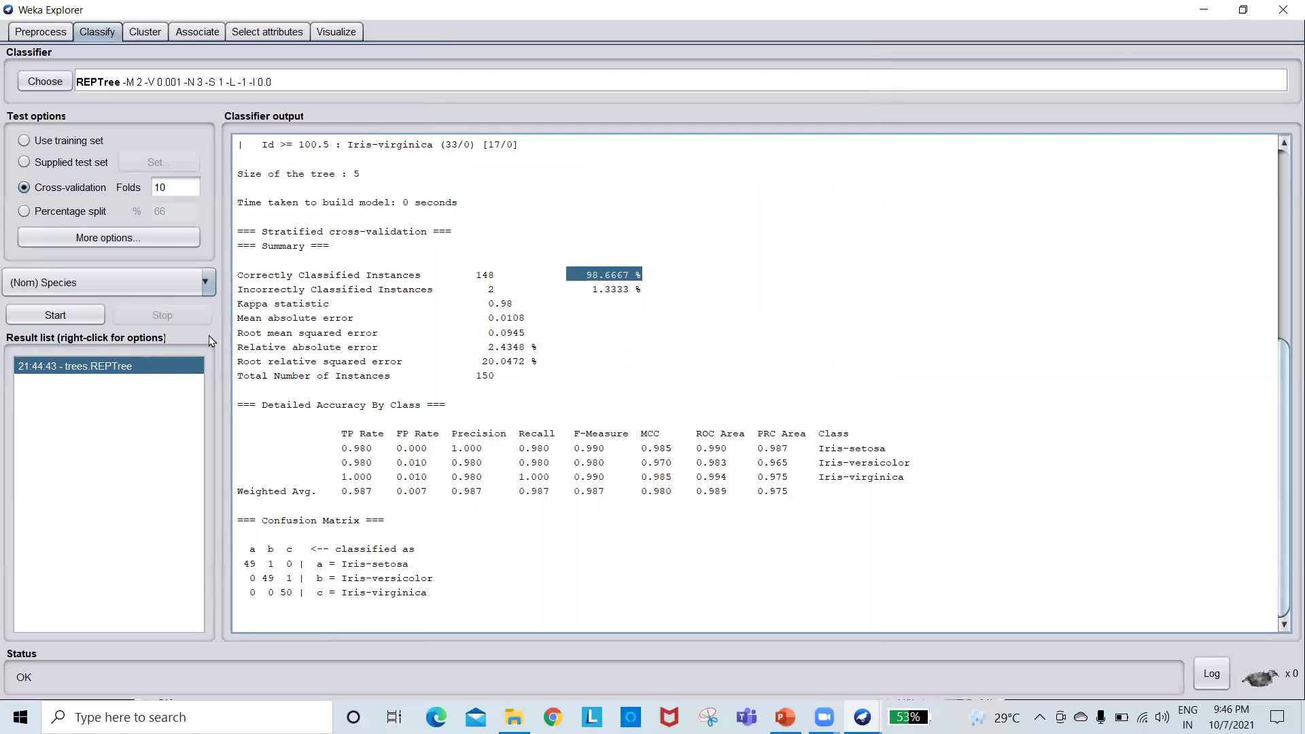
# - Visualize the decision tree of the REPTree result, examine its splits and leaves, and close the tree view
pyautogui.rightClick(135, 369)
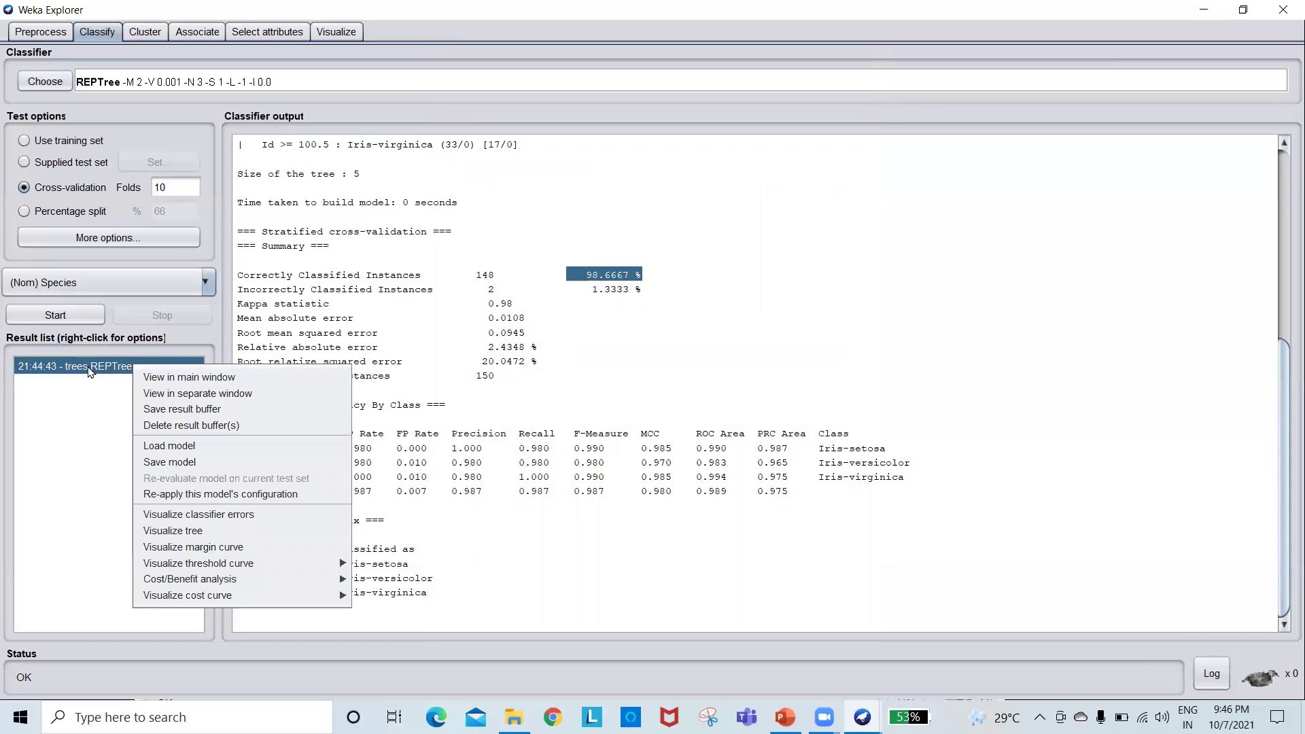
pyautogui.click(181, 534)
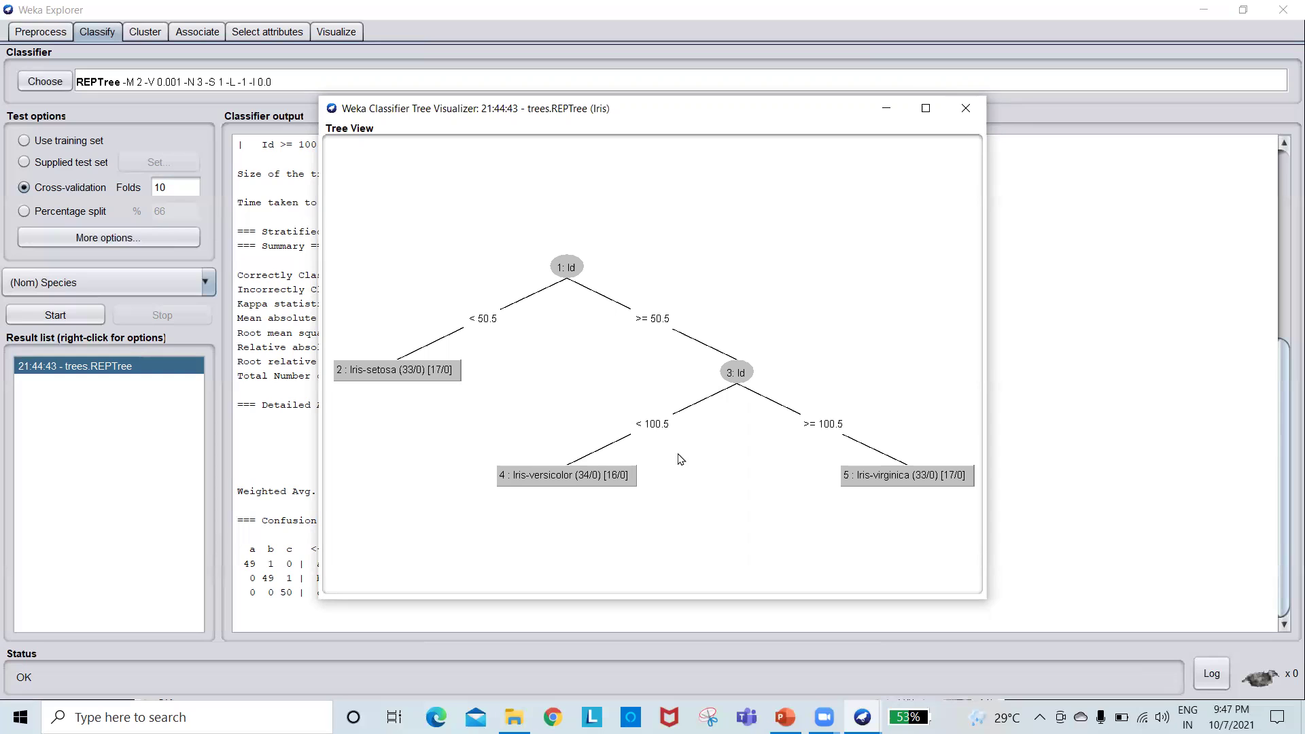
pyautogui.click(969, 113)
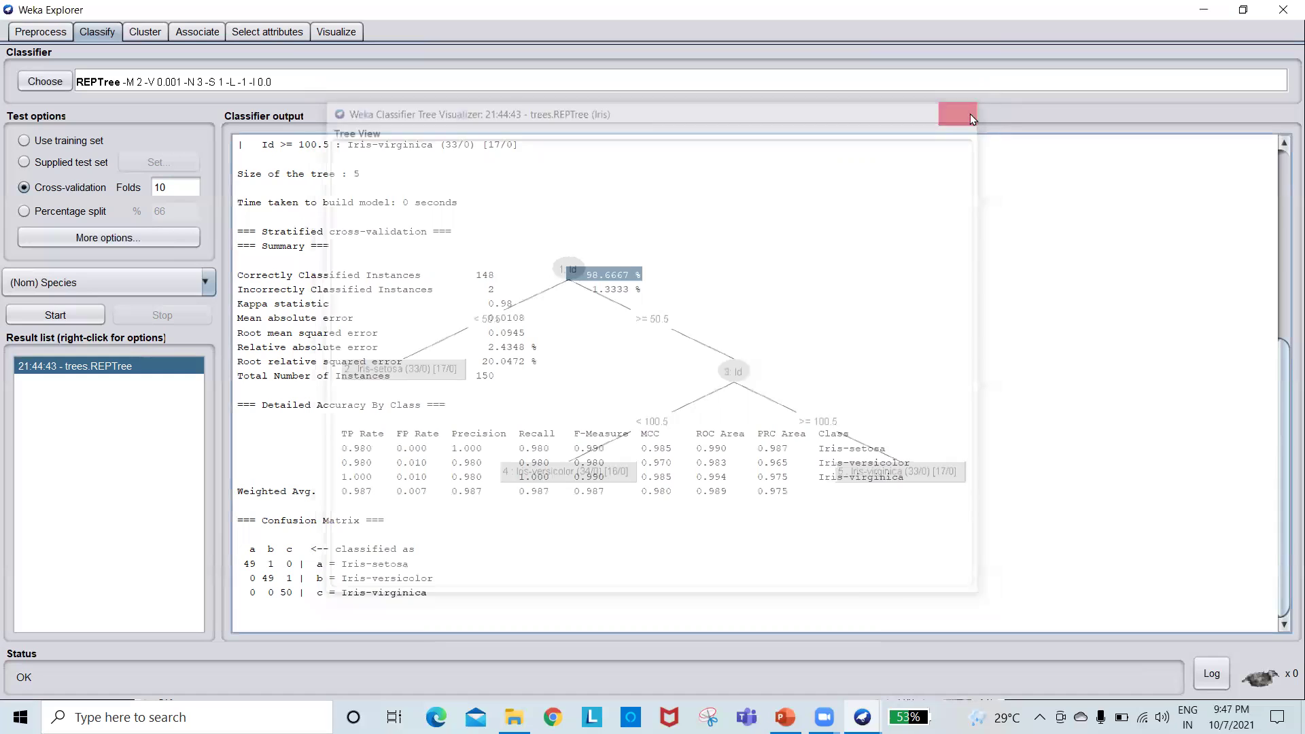
# - Switch the classifier to J48, run it with 10-fold cross-validation, and highlight the correctly classified instances line
pyautogui.click(45, 82)
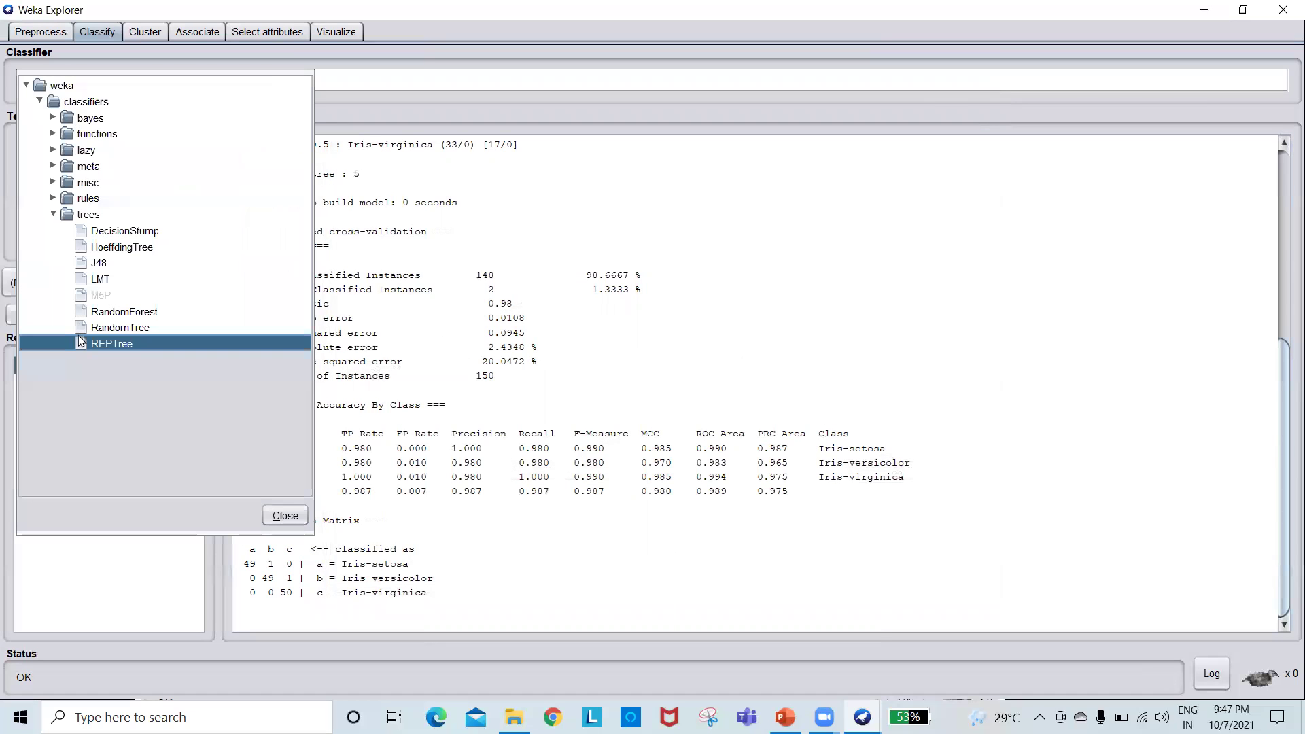
pyautogui.click(100, 264)
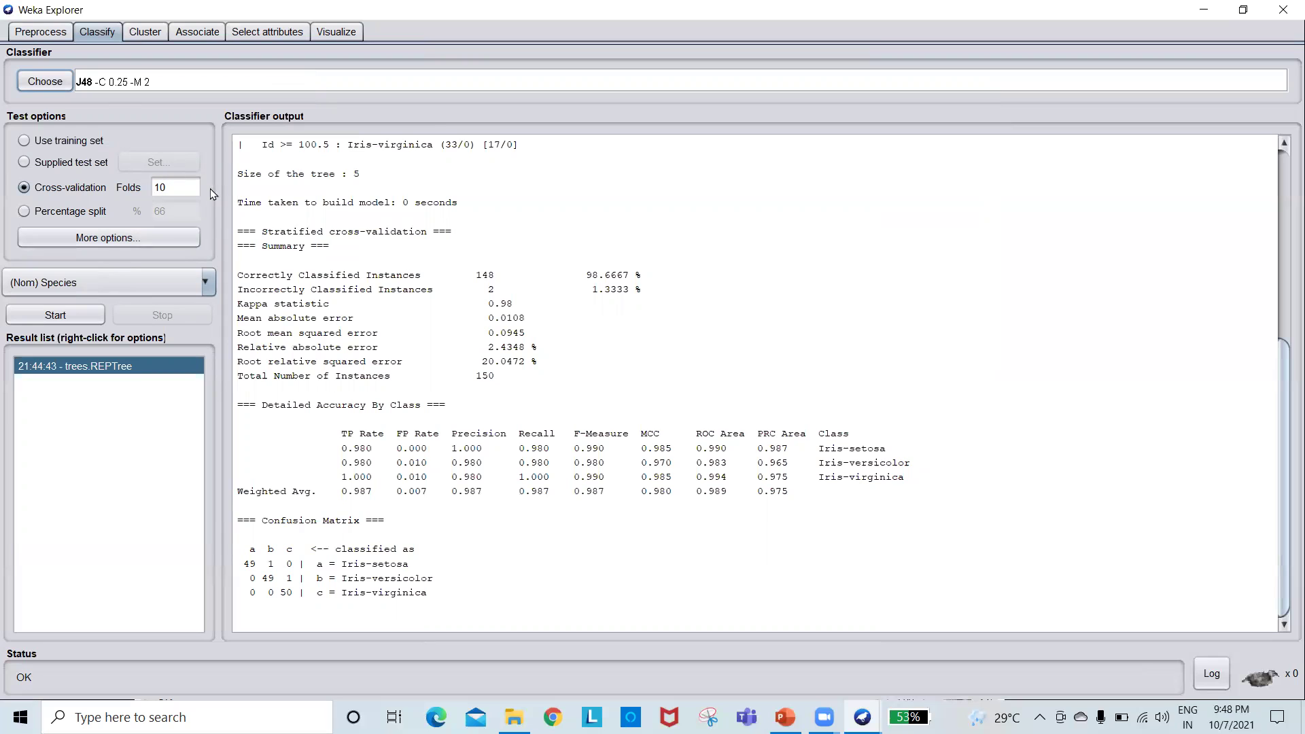
pyautogui.click(71, 316)
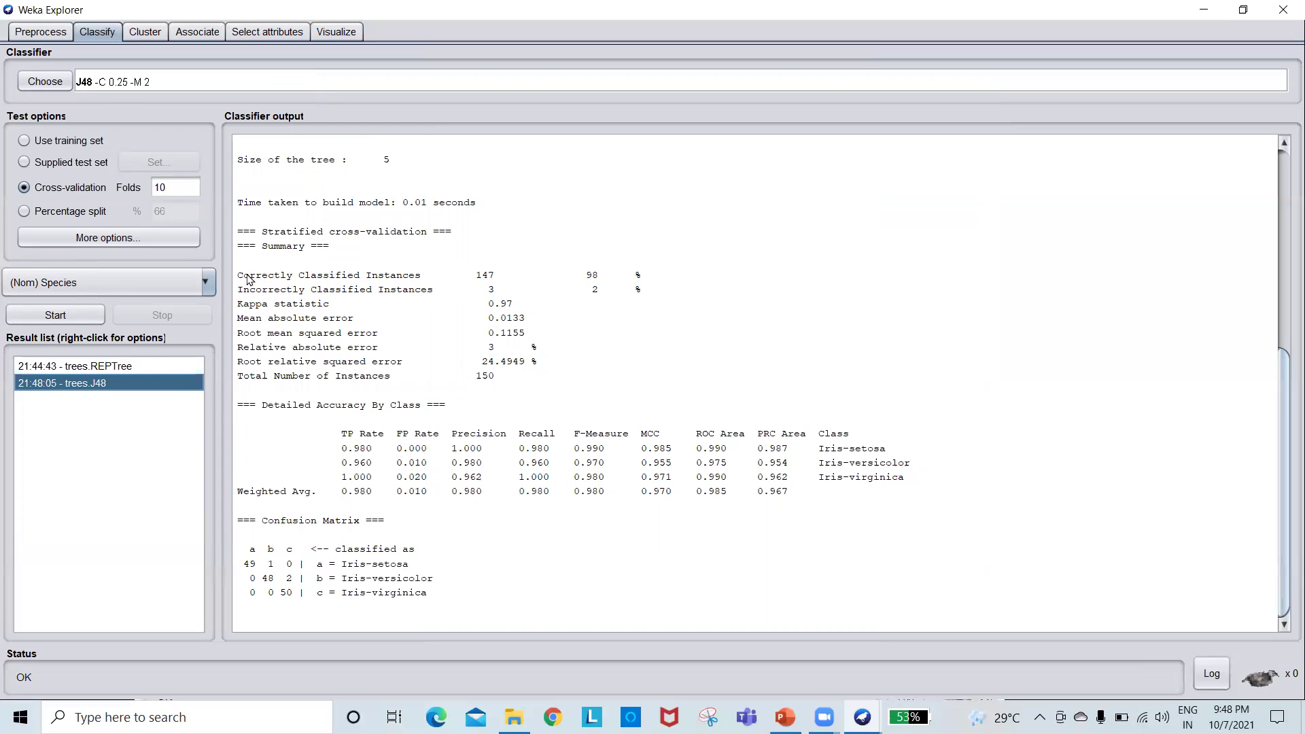
pyautogui.moveTo(240, 277); pyautogui.dragTo(648, 285)
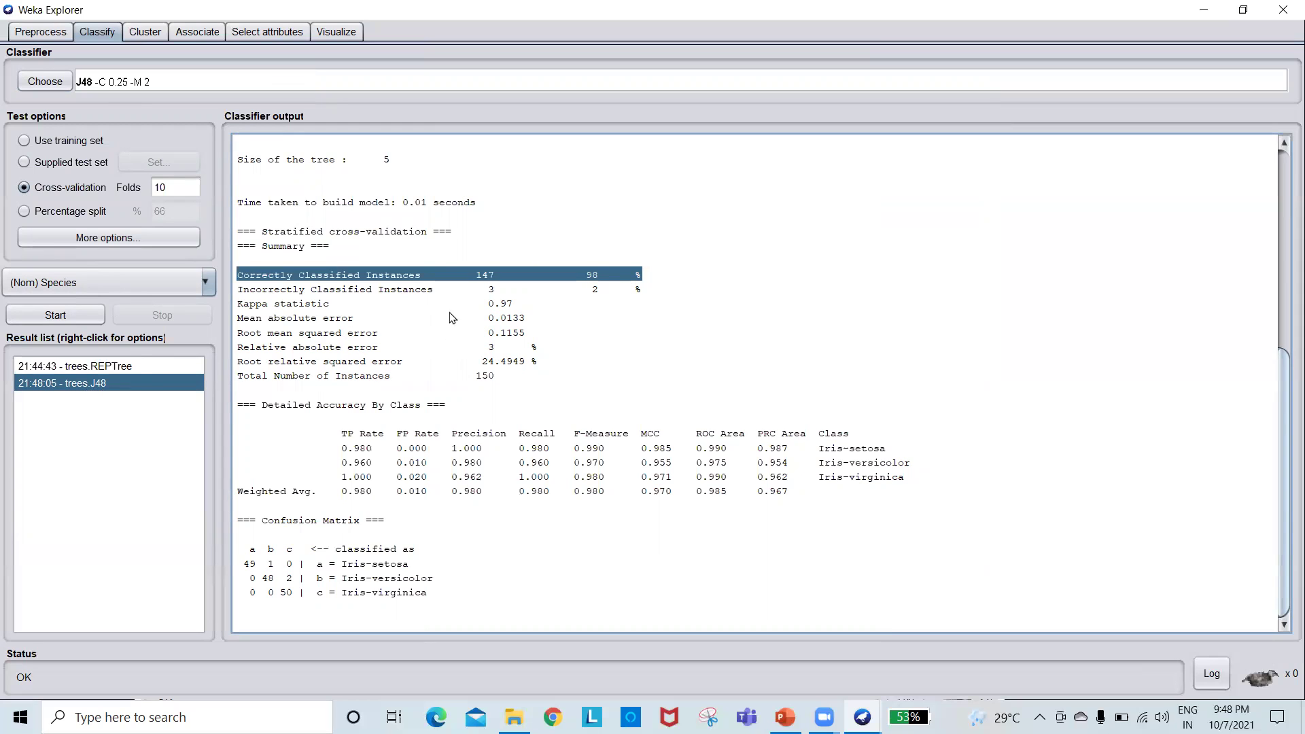
# - Compare the REPTree and J48 results by their percentage of correctly classified instances and their confusion matrices, highlighting the REPTree accuracy percentage
pyautogui.click(150, 368)
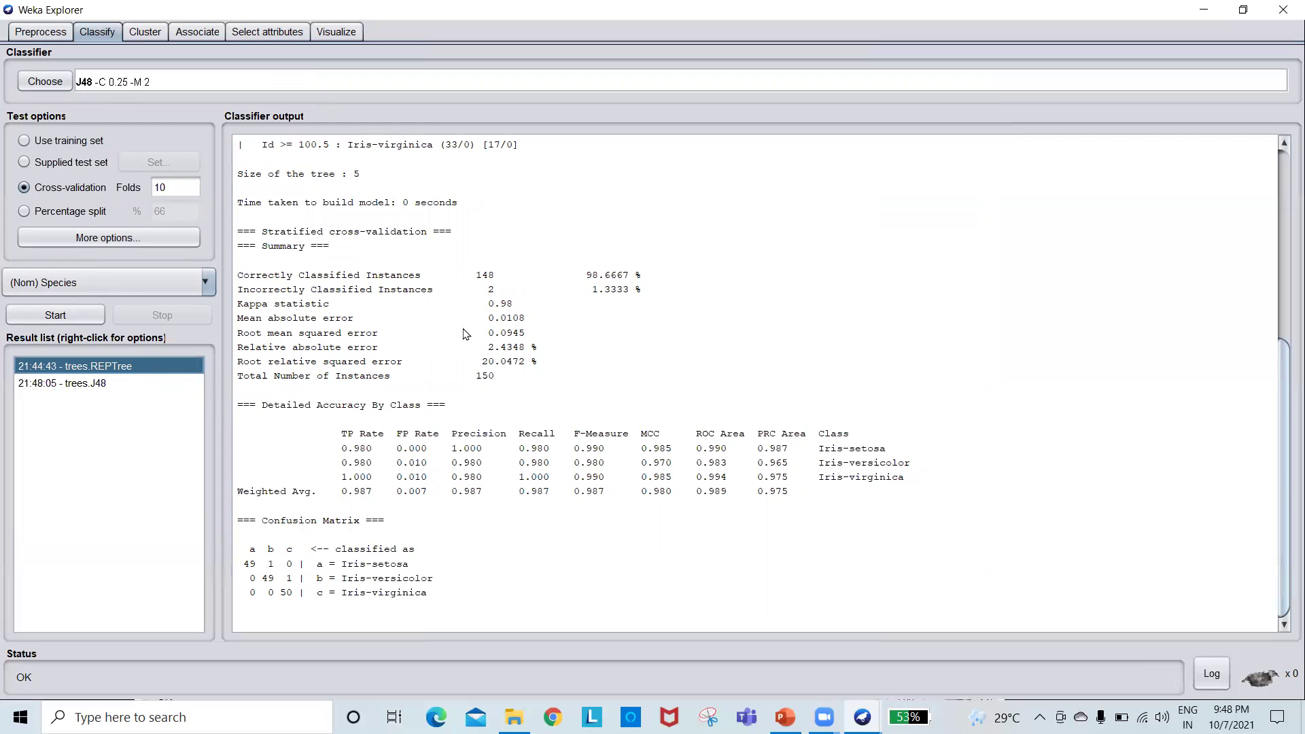
pyautogui.moveTo(567, 275); pyautogui.dragTo(647, 285)
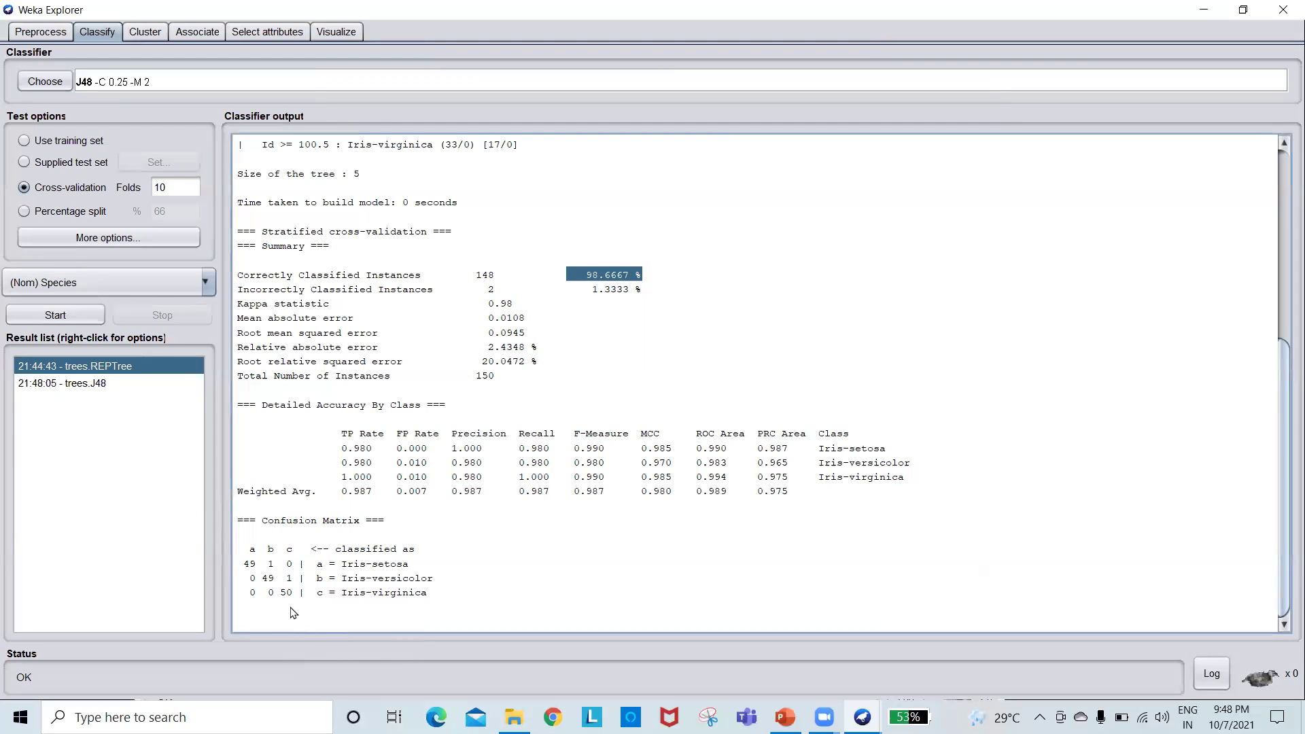
pyautogui.click(100, 385)
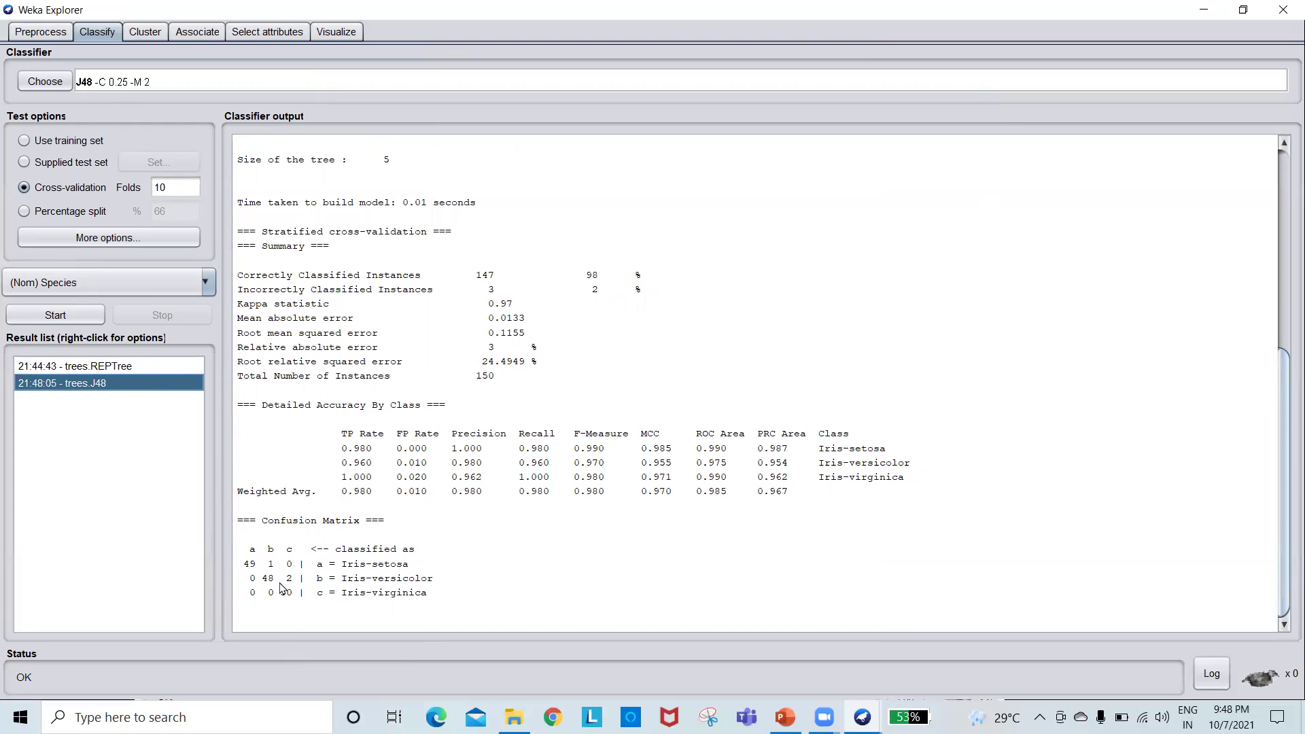
pyautogui.click(141, 368)
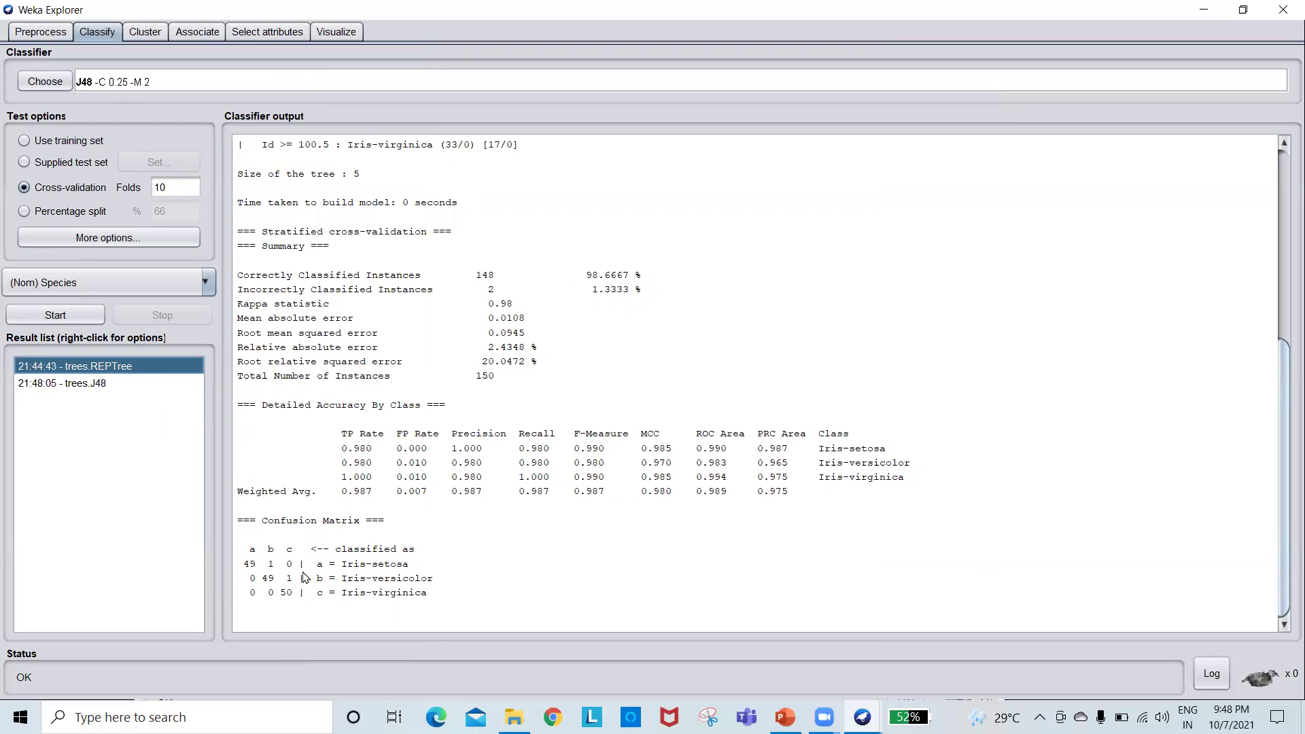
pyautogui.click(108, 385)
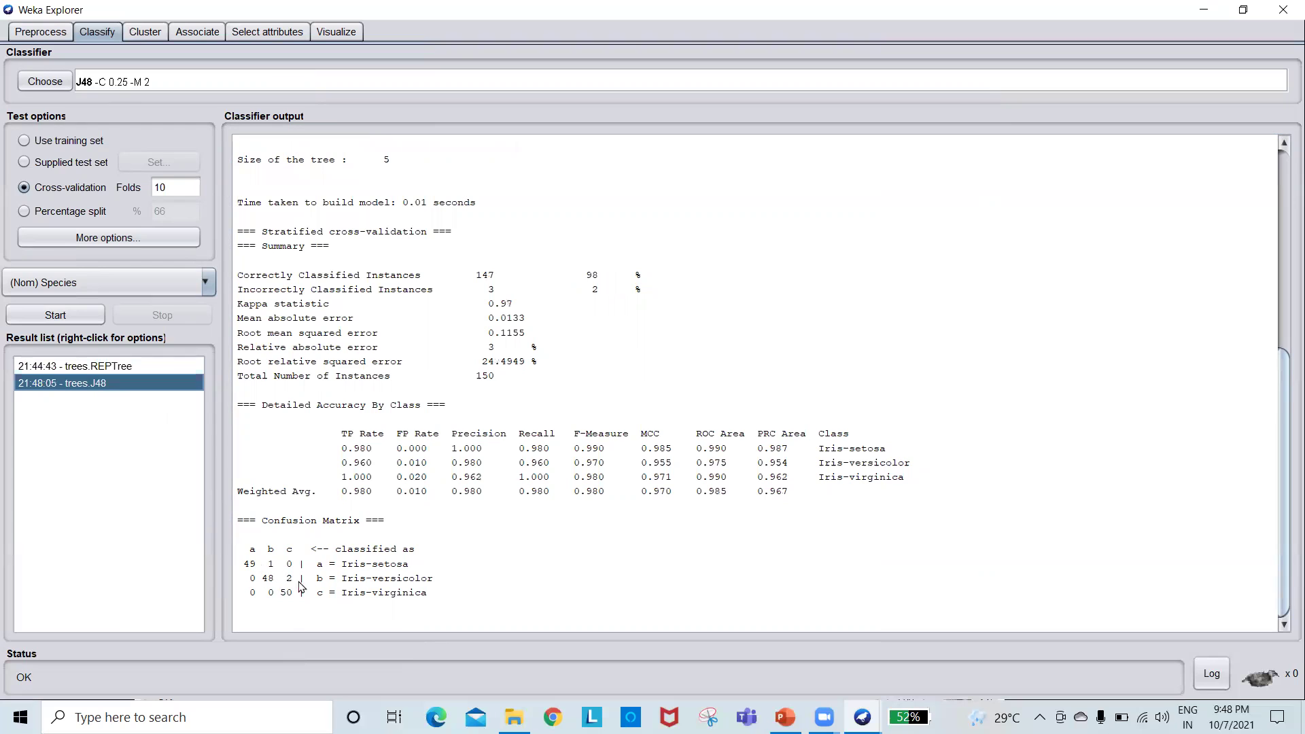
pyautogui.click(140, 366)
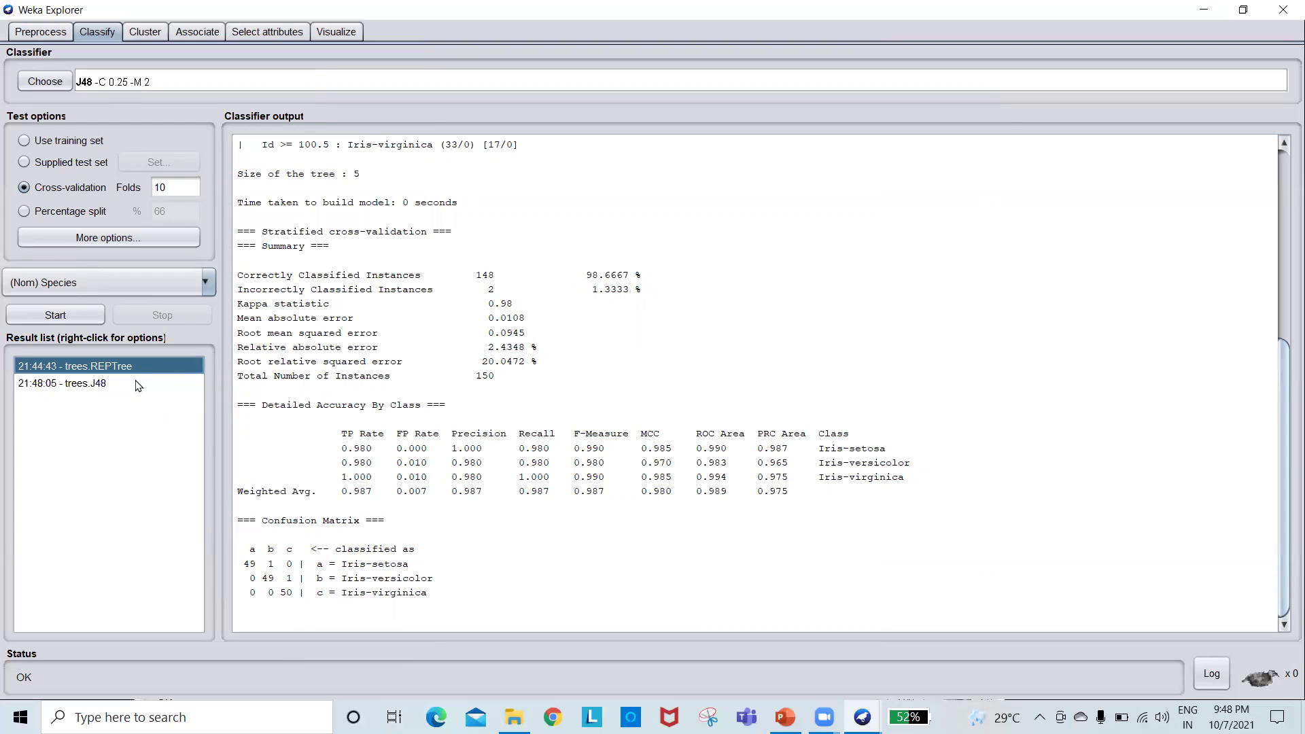